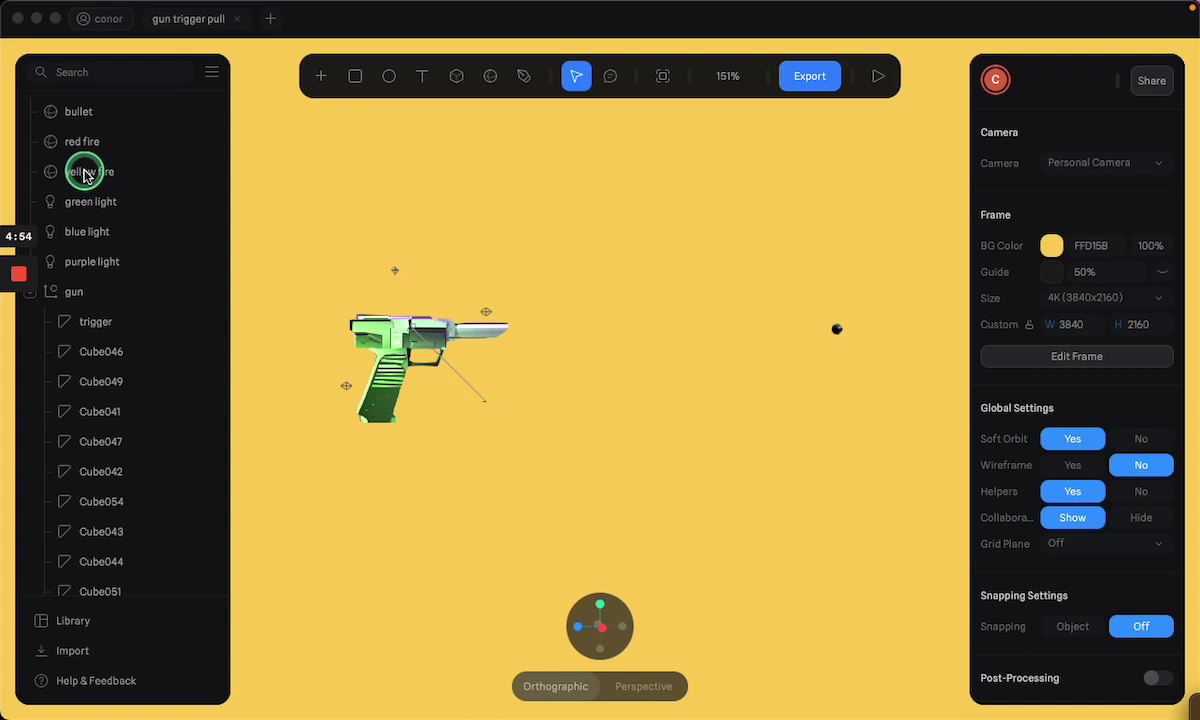
Switch the yellow fire object to its fired State.
left_click(84, 173)
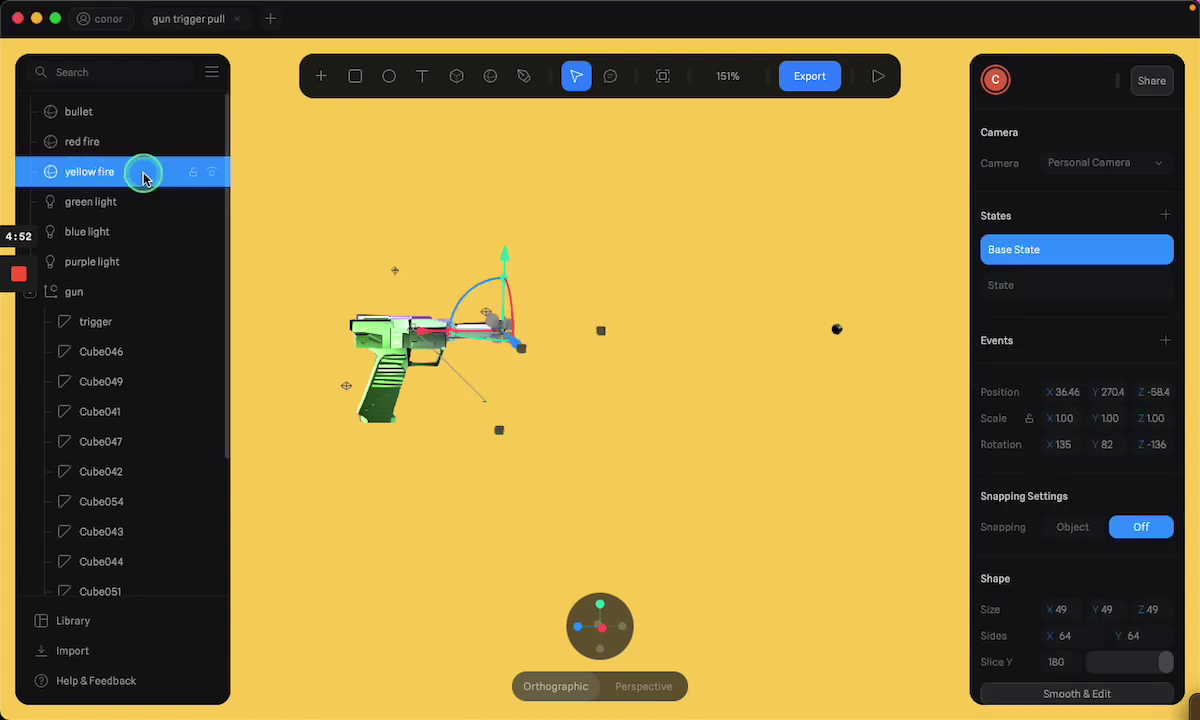
scroll(686, 351, "up", 5)
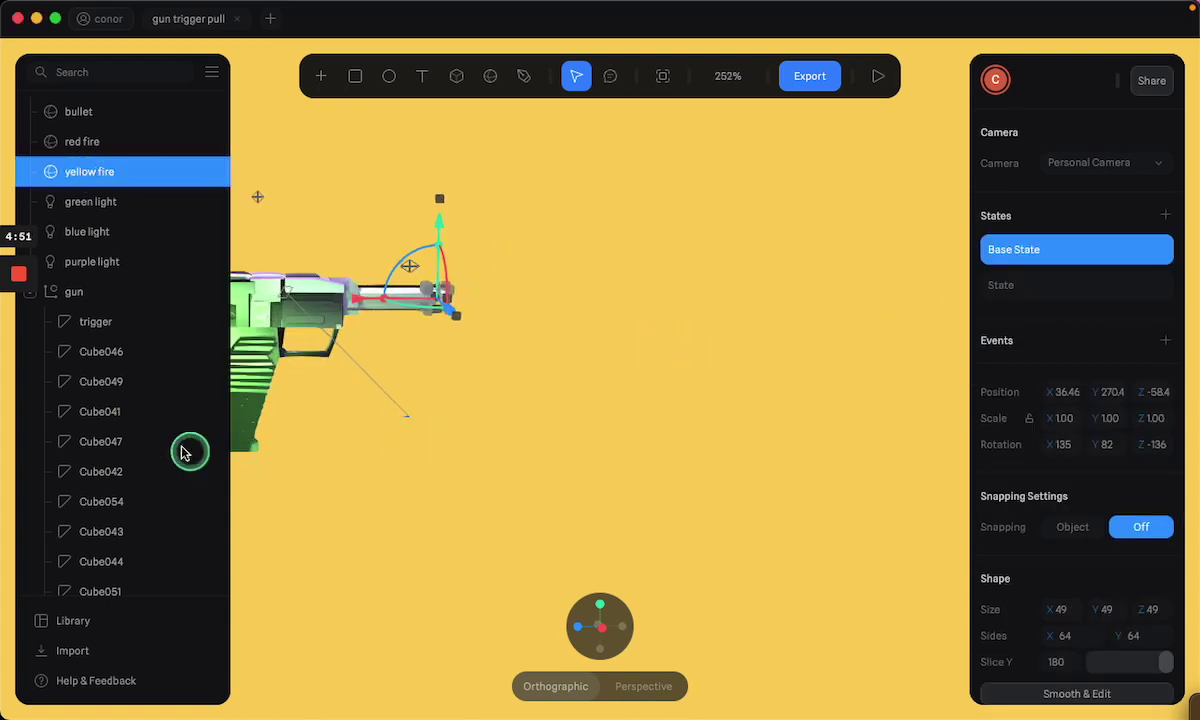
left_click(578, 435)
left_click(56, 146)
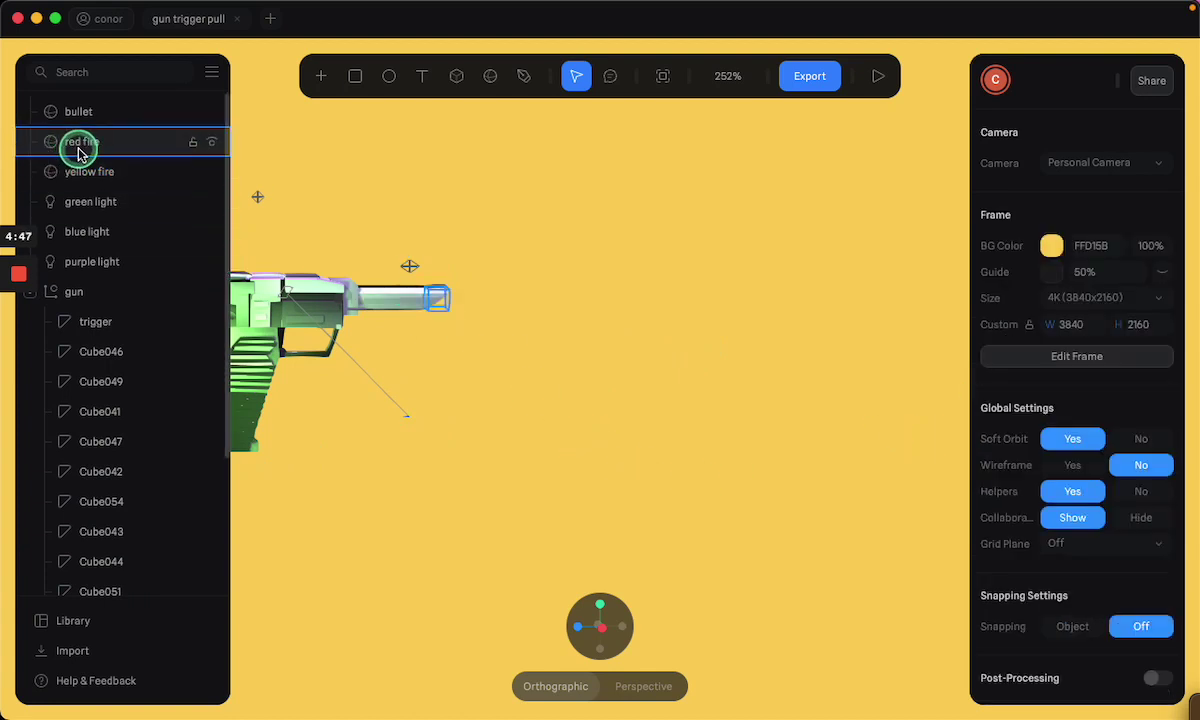
left_click(80, 171)
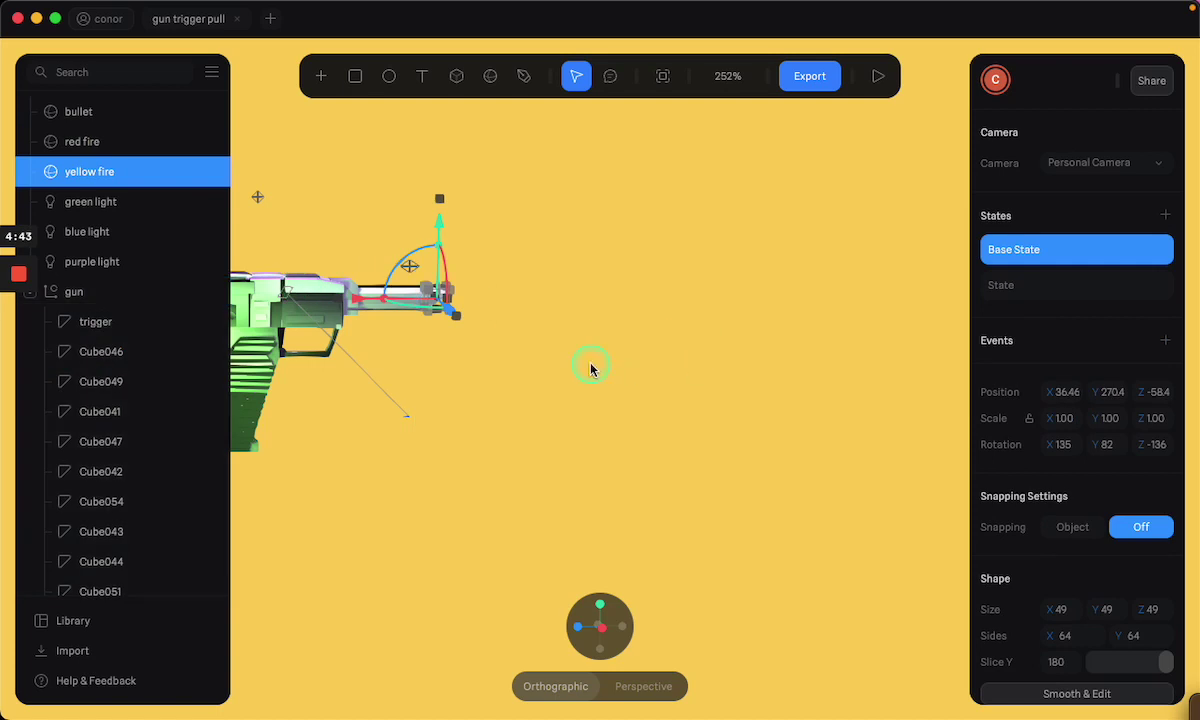
left_click(1068, 295)
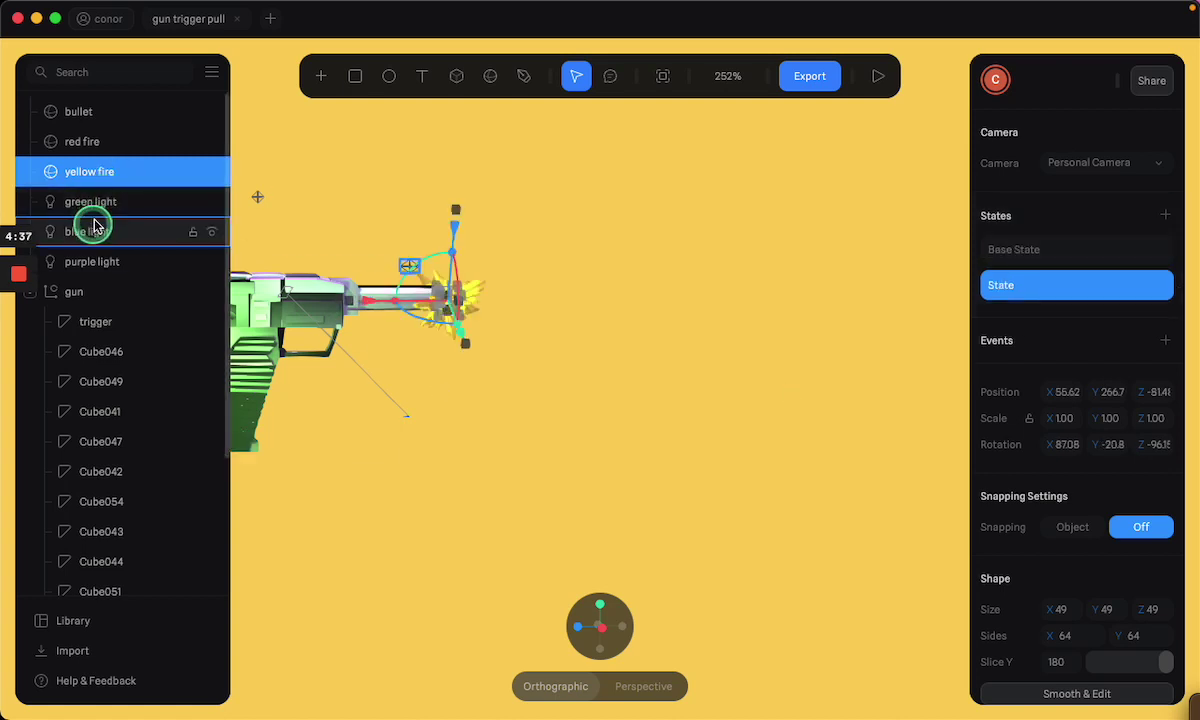
Switch the red fire object to its fired State too, then deselect it.
left_click(97, 150)
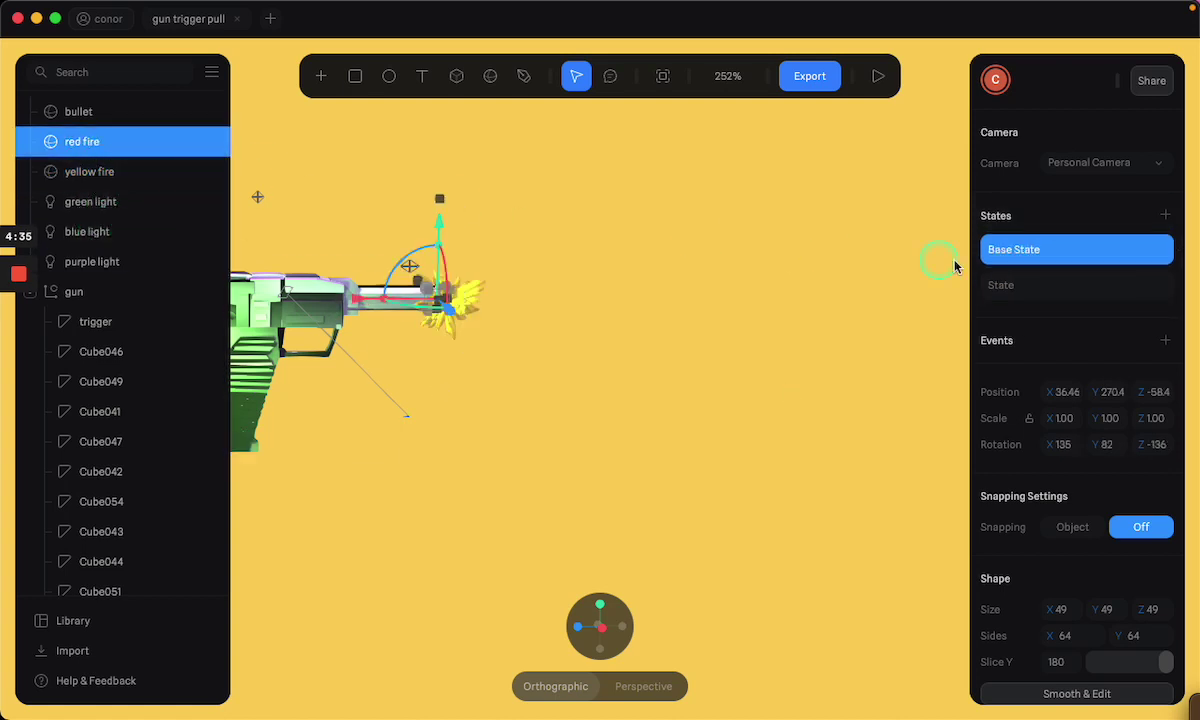
left_click(990, 288)
left_click(557, 366)
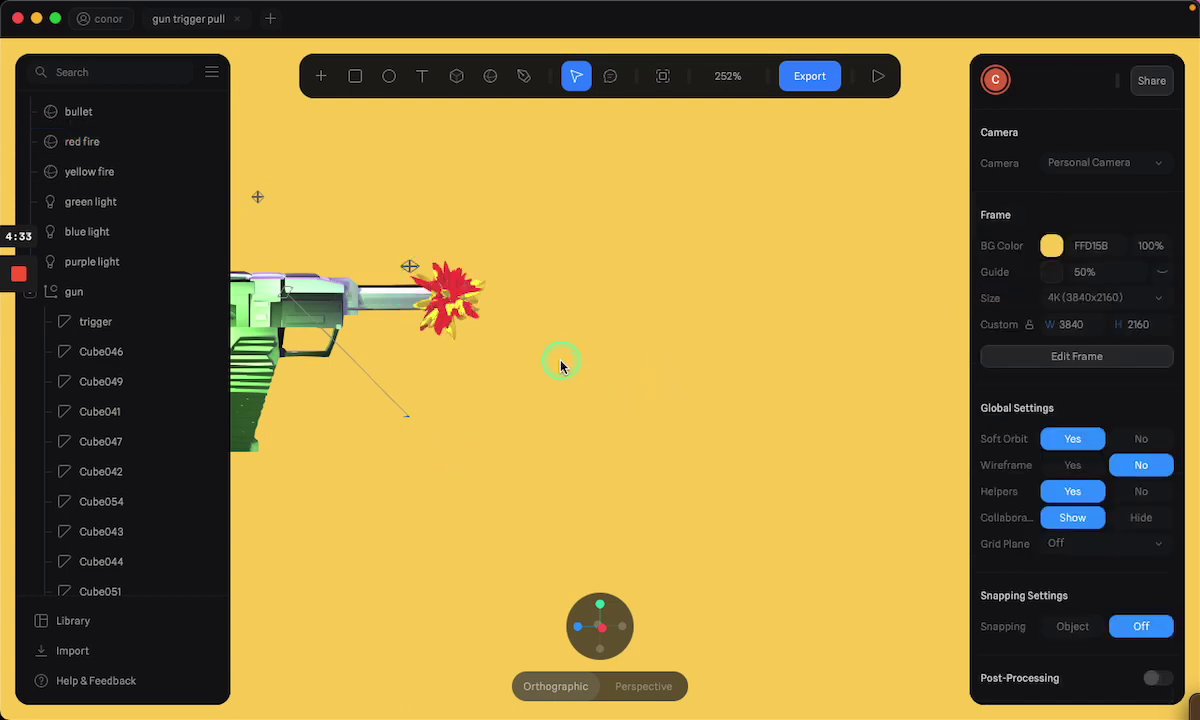
Open the Untitled Material asset editor and close it again.
scroll(555, 366, "up", 5)
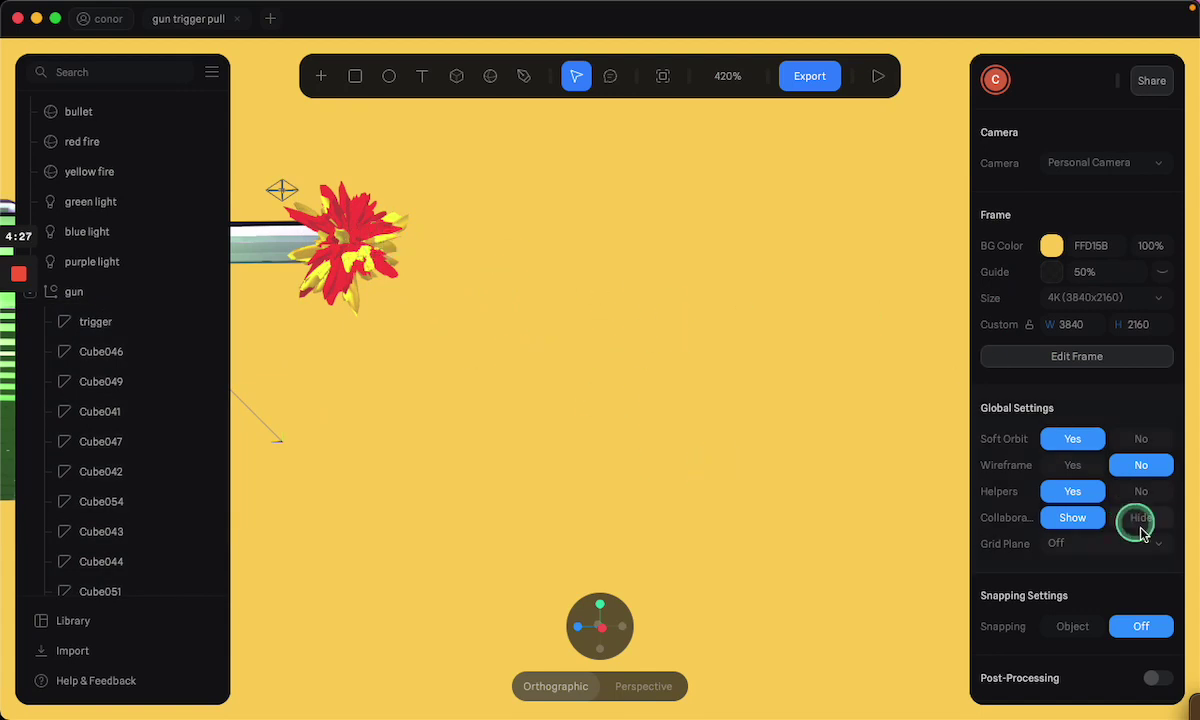
scroll(1106, 530, "down", 5)
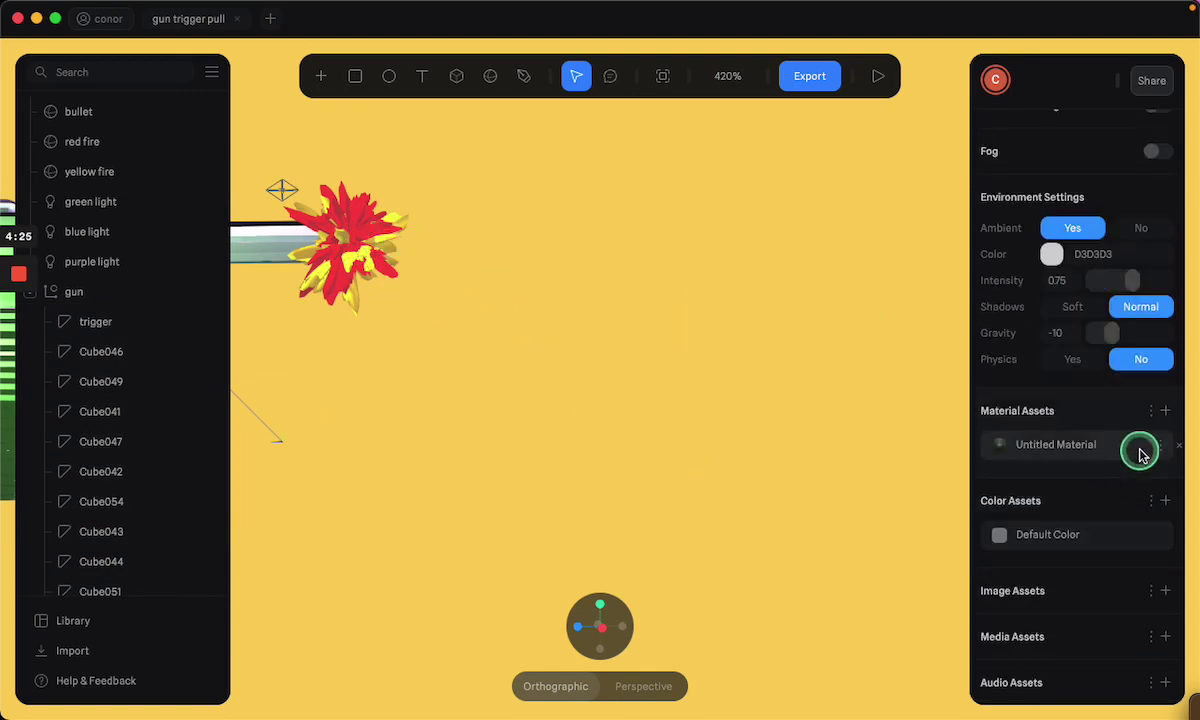
left_click(1080, 449)
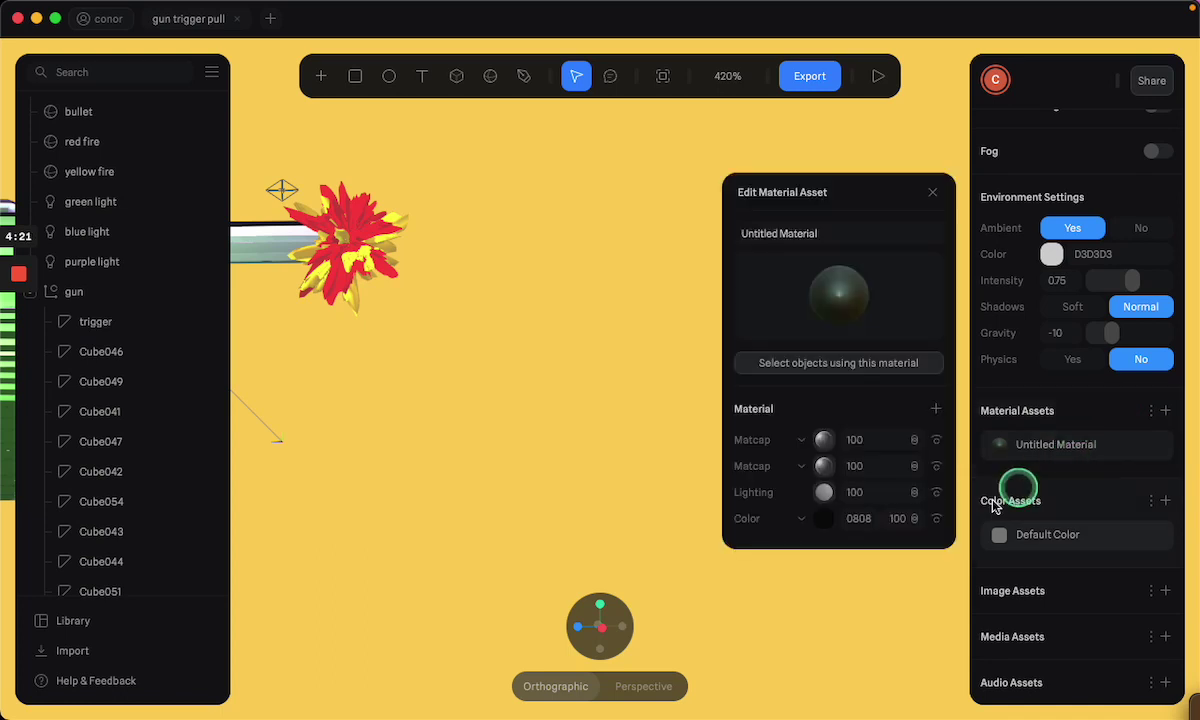
left_click(932, 192)
Raise the yellow fire's material Displace value from 173 to 184.
left_click(105, 146)
left_click(100, 171)
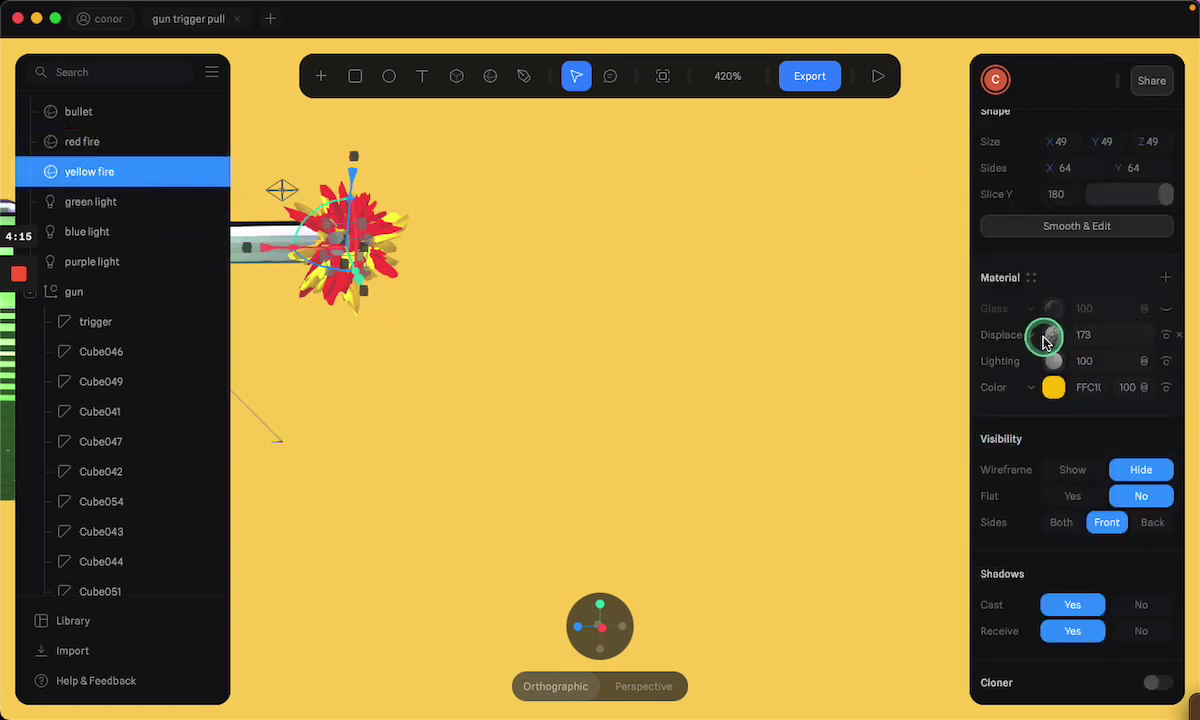
mouse_move(1075, 334)
left_mouse_down()
mouse_move(941, 333)
mouse_move(1085, 334)
left_mouse_up()
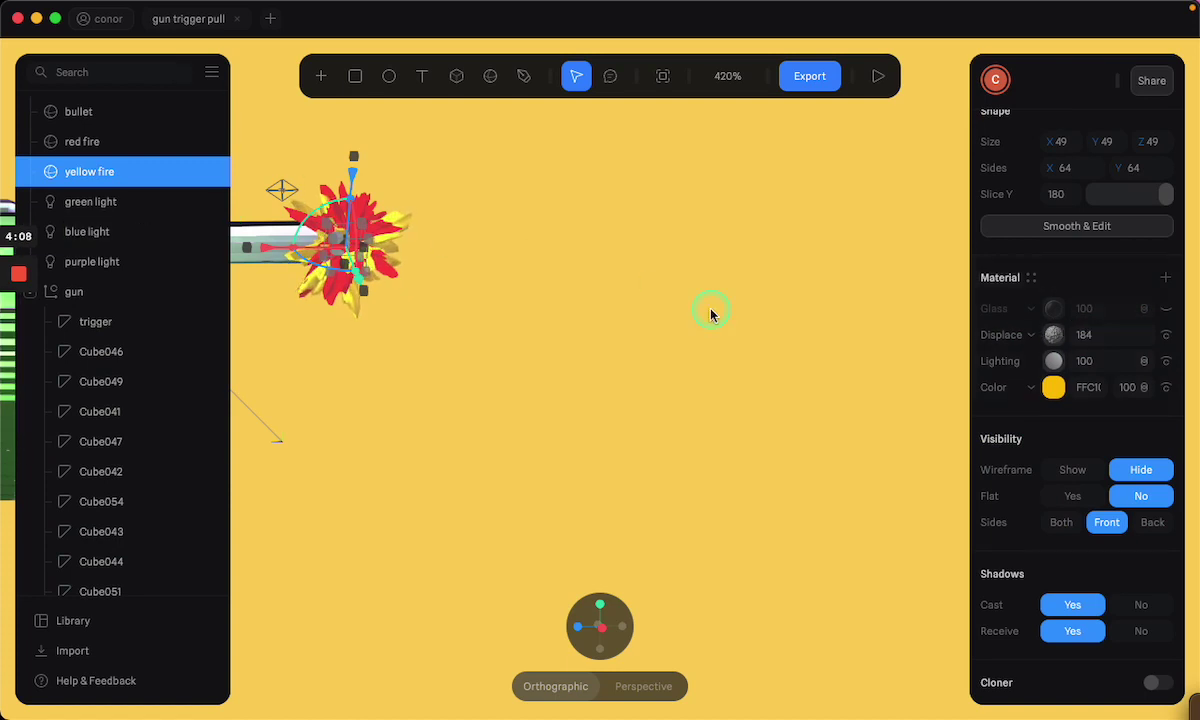
left_click(690, 20)
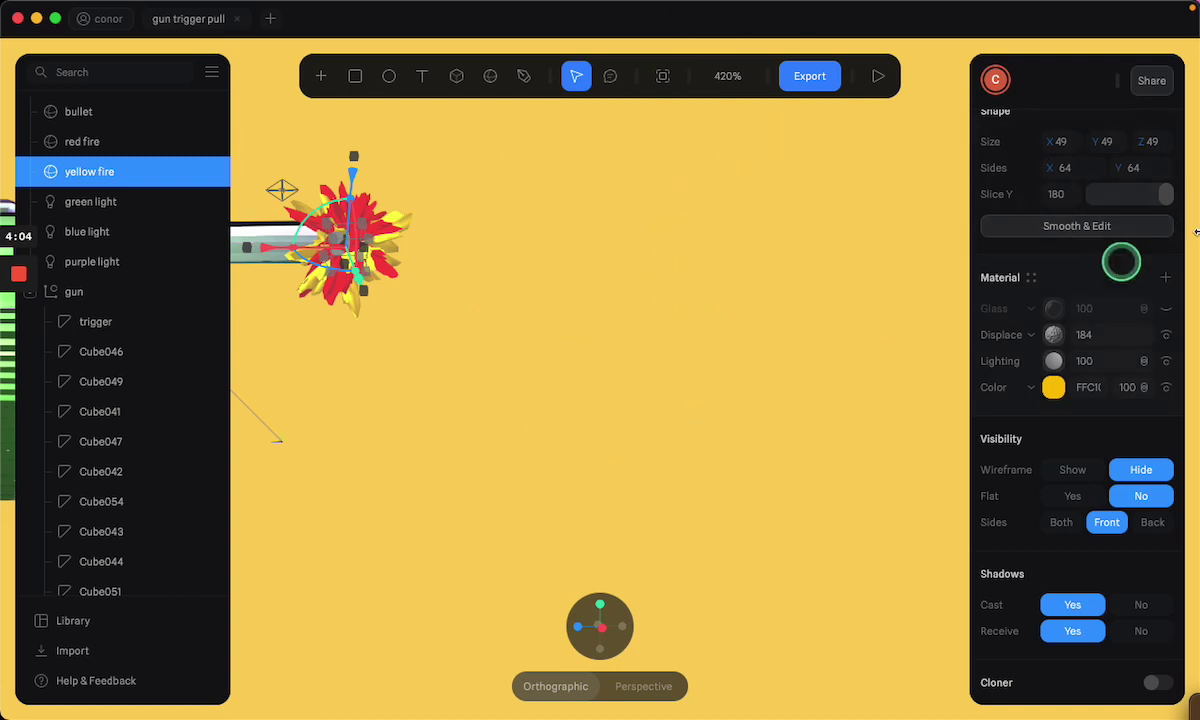
scroll(512, 395, "up", 2)
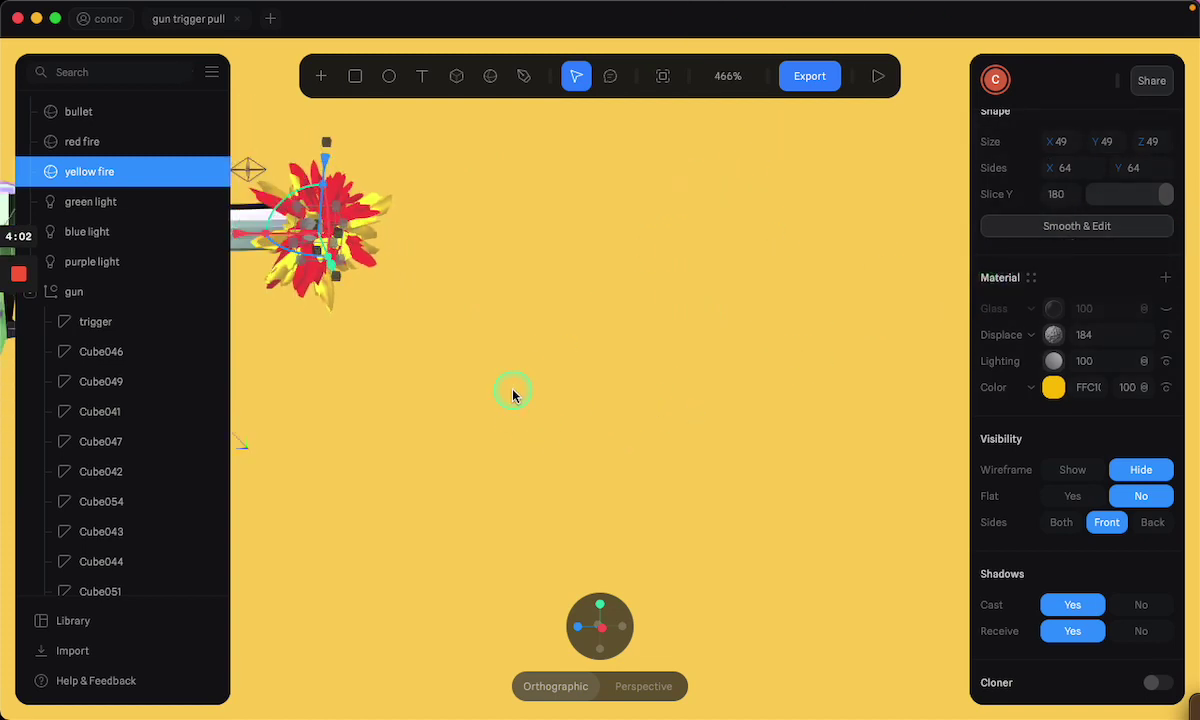
Open the trigger's Mouse Down event showing red fire's Base State-to-State transitions.
scroll(512, 395, "down", 2)
left_click(510, 394)
left_click(99, 325)
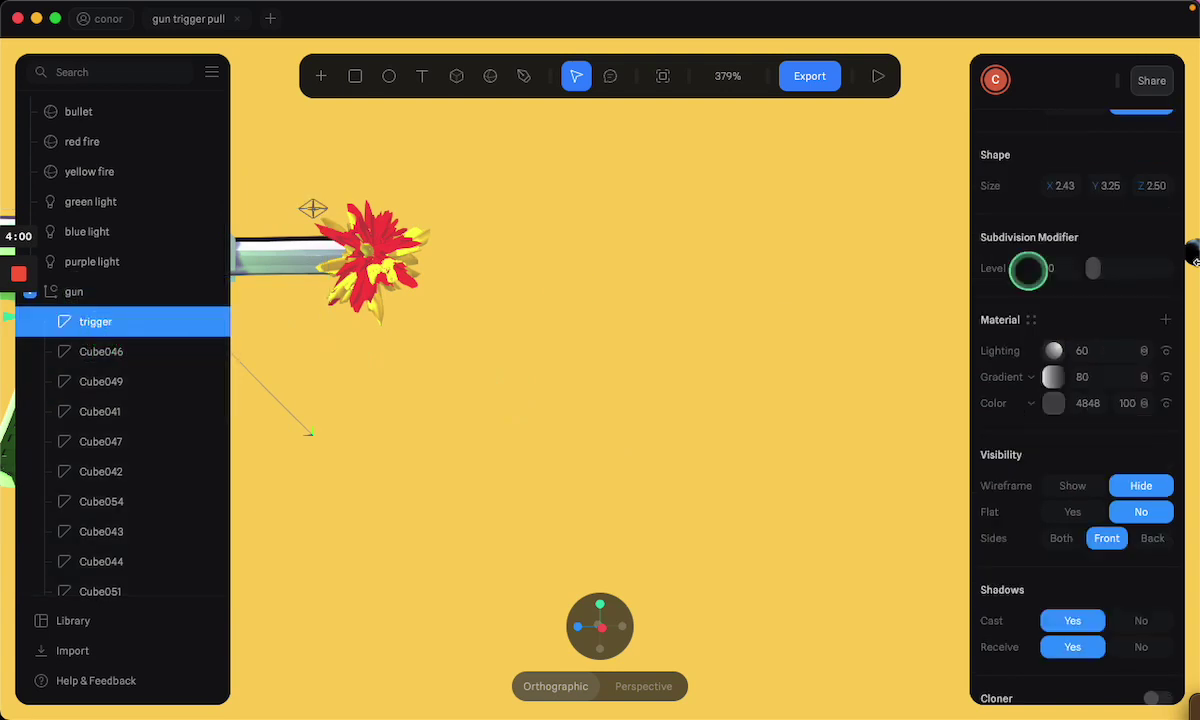
scroll(1042, 319, "up", 8)
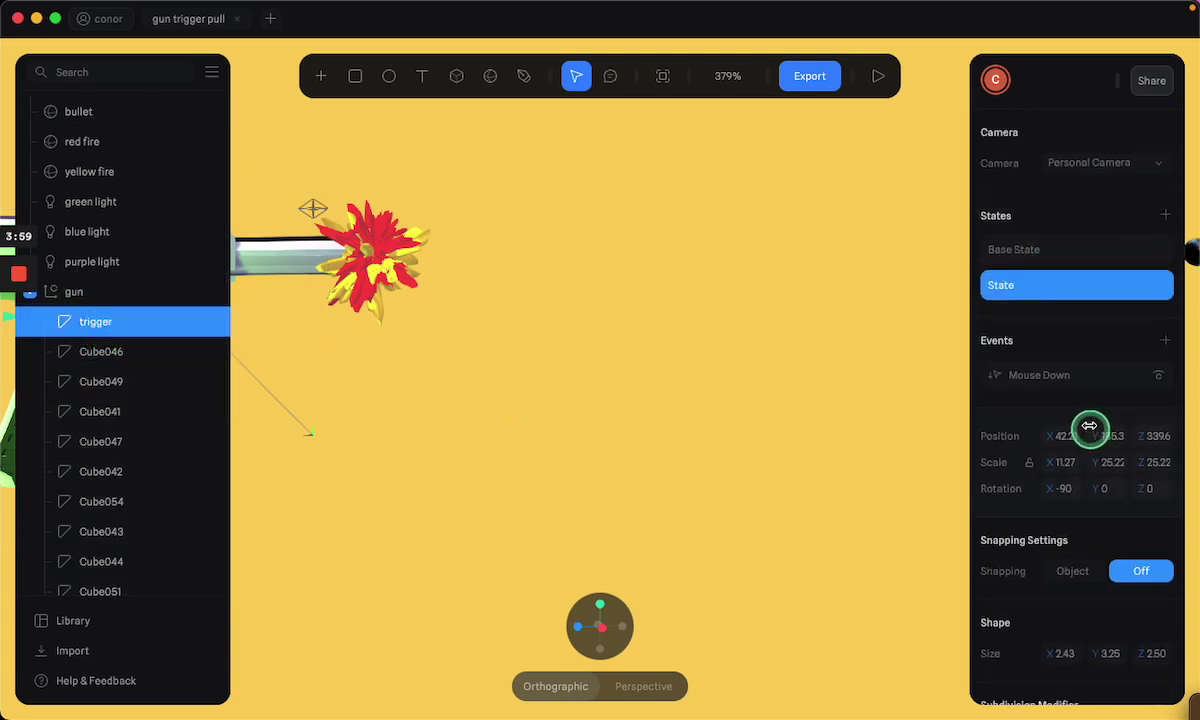
left_click(1066, 374)
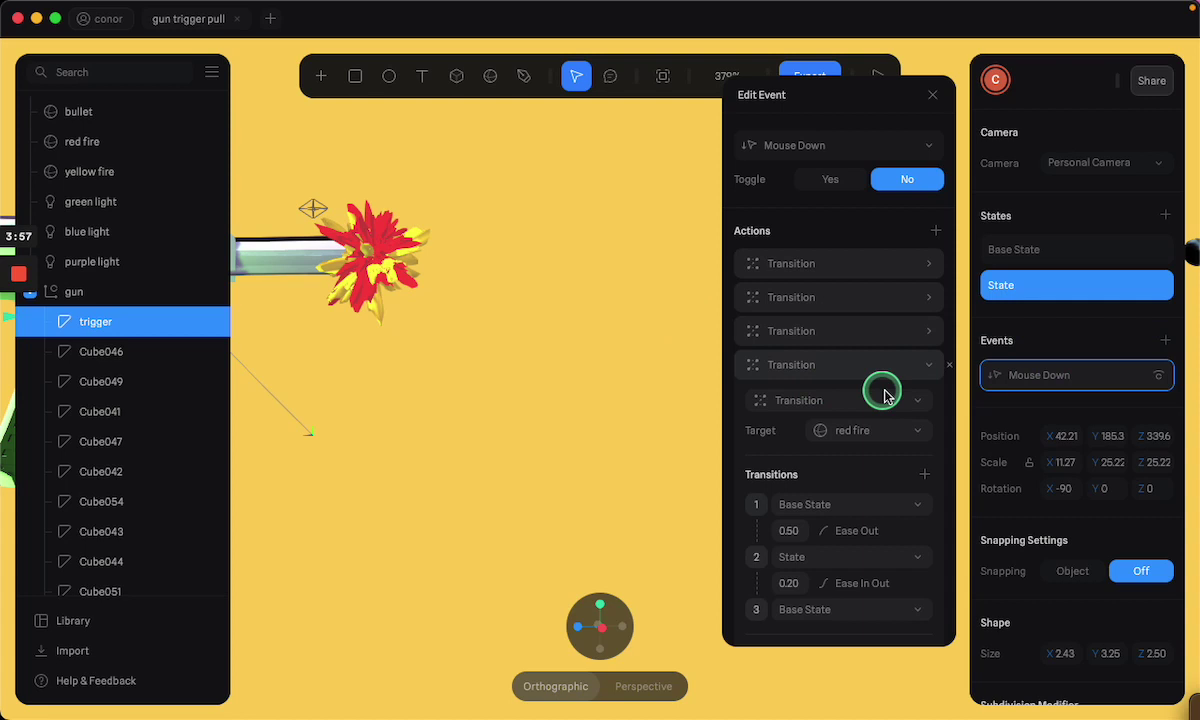
scroll(908, 460, "down", 5)
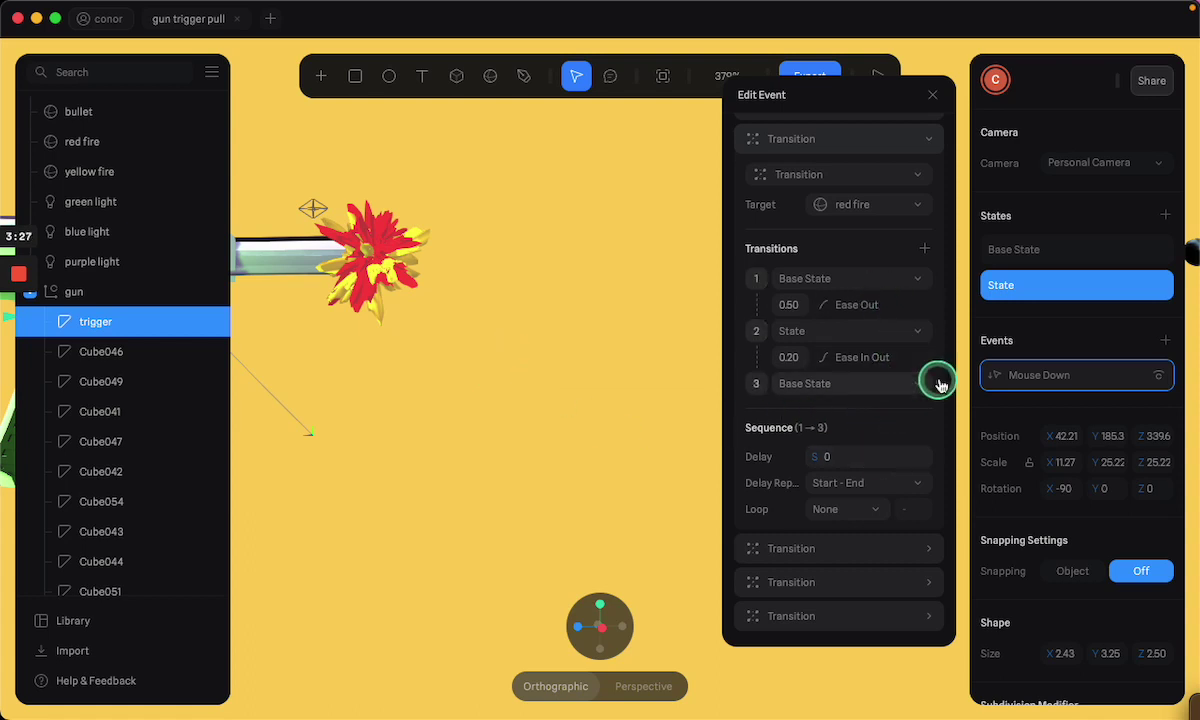
scroll(917, 383, "up", 1)
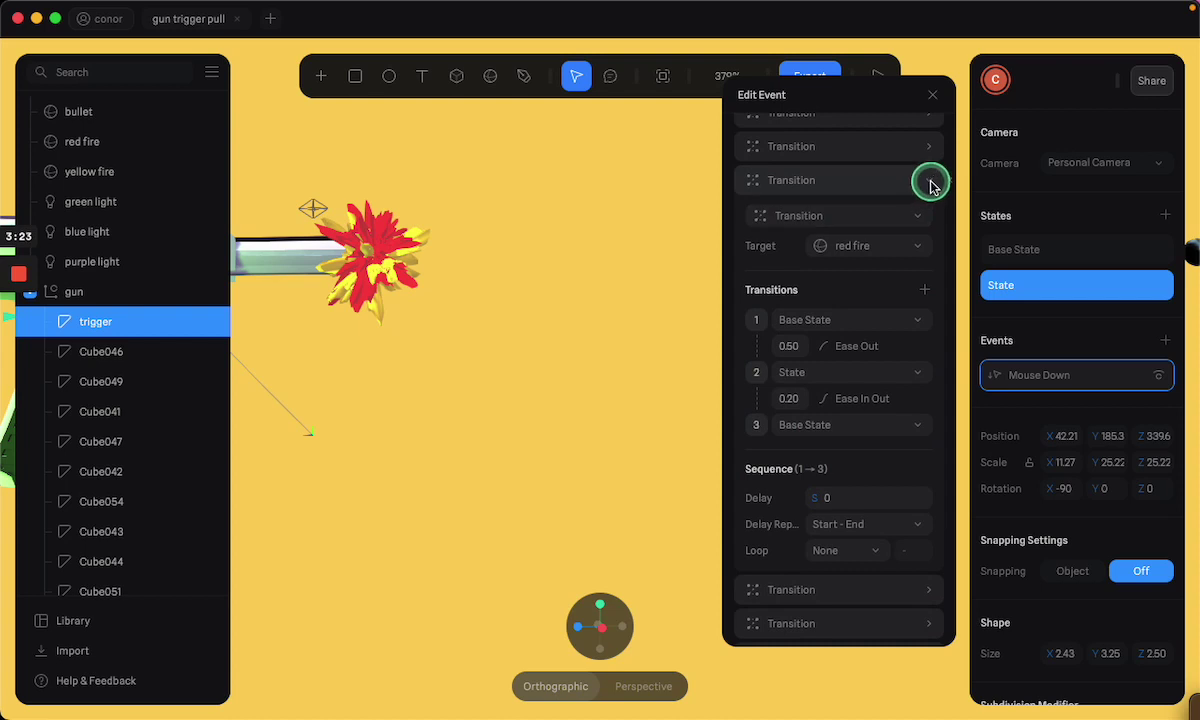
Collapse the red fire transition, zoom out to the whole gun, and close Edit Event.
left_click(930, 183)
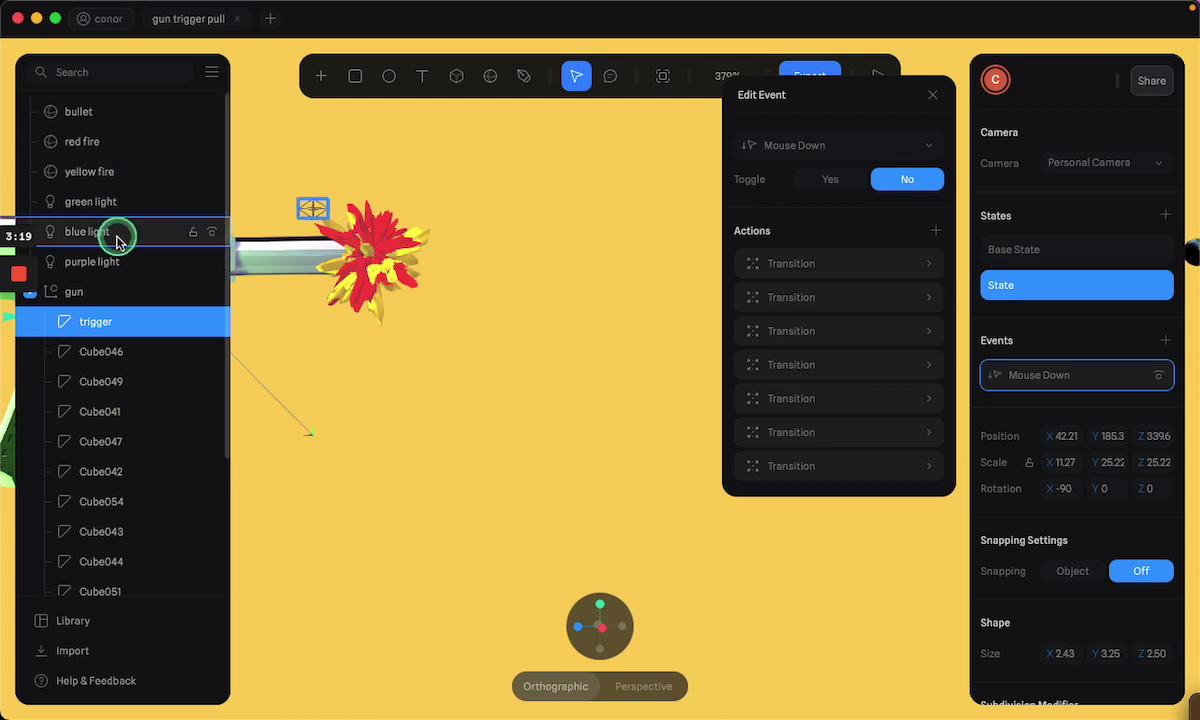
scroll(418, 420, "down", 5)
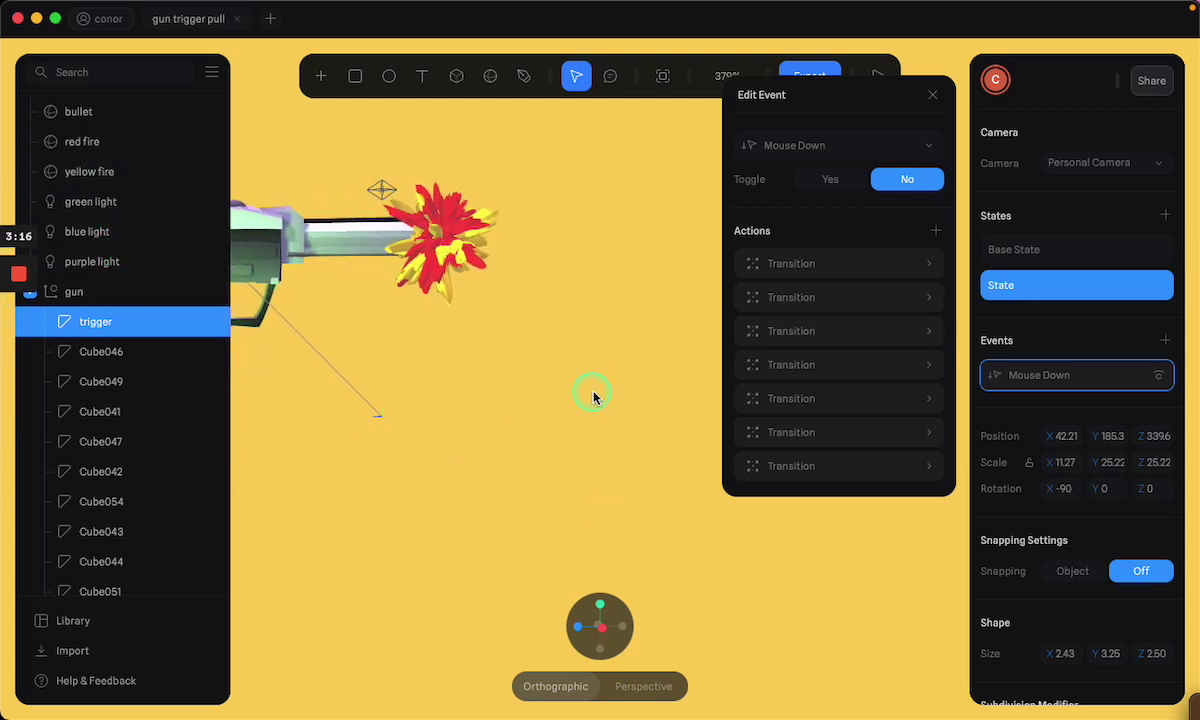
scroll(550, 395, "down", 4)
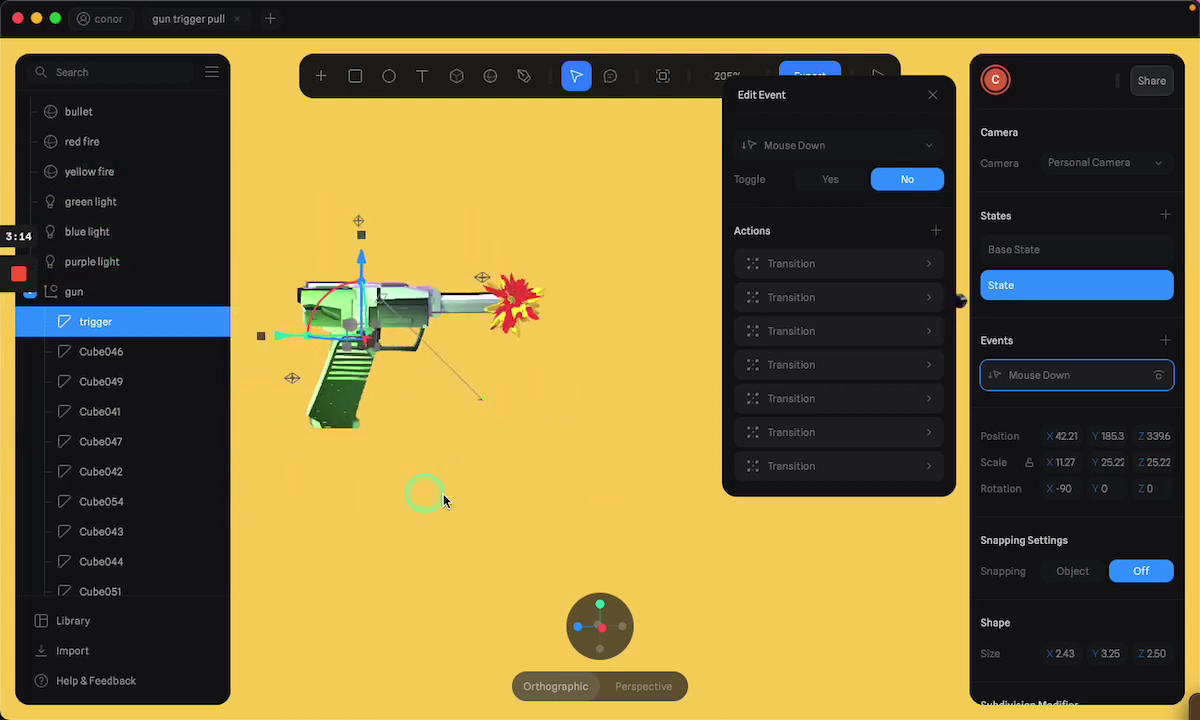
scroll(455, 450, "down", 3)
scroll(470, 452, "up", 7)
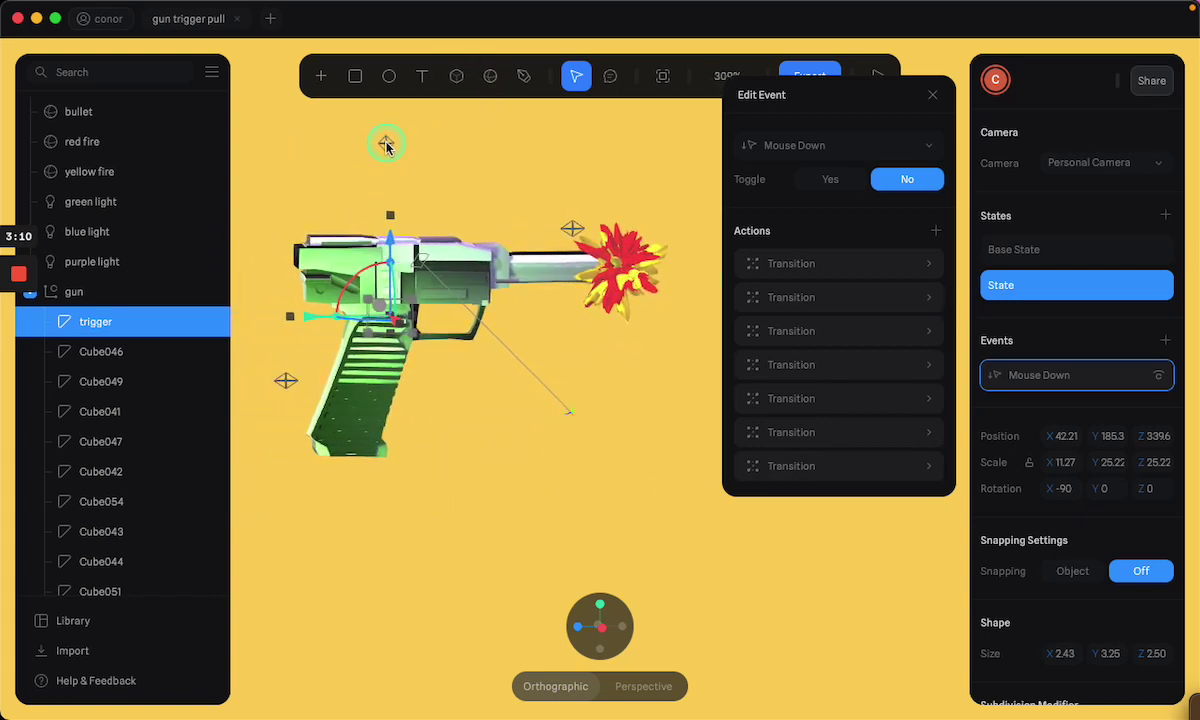
left_click(386, 145)
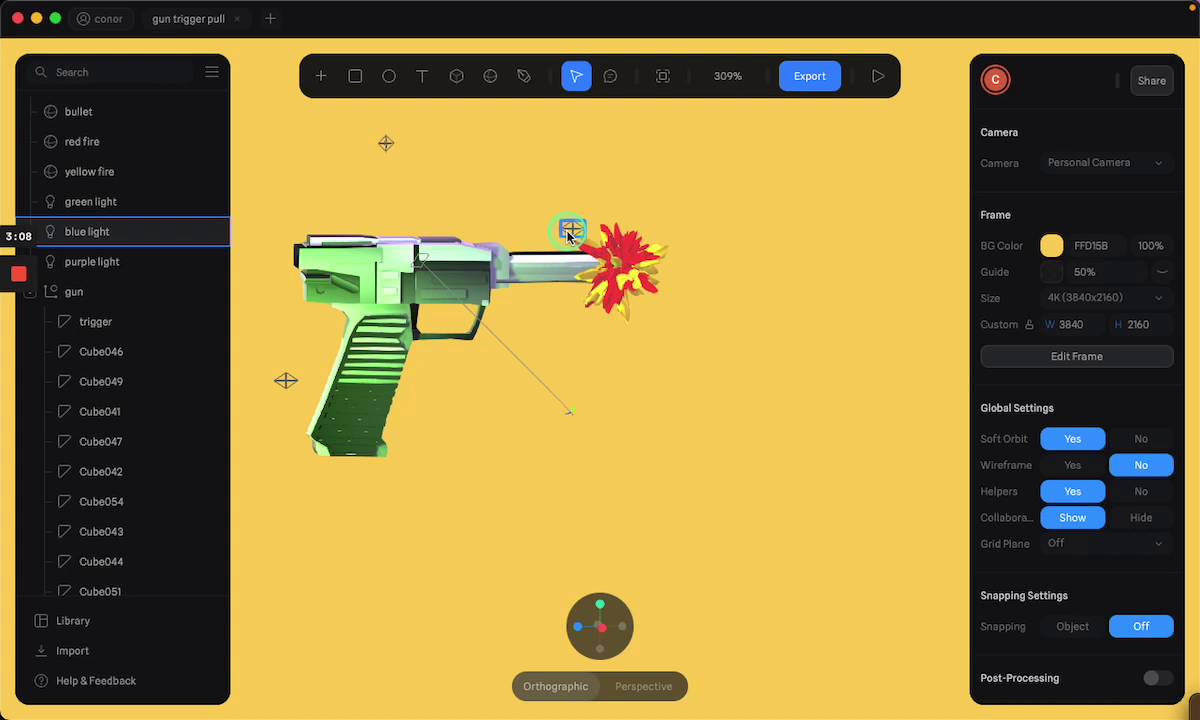
left_click(879, 84)
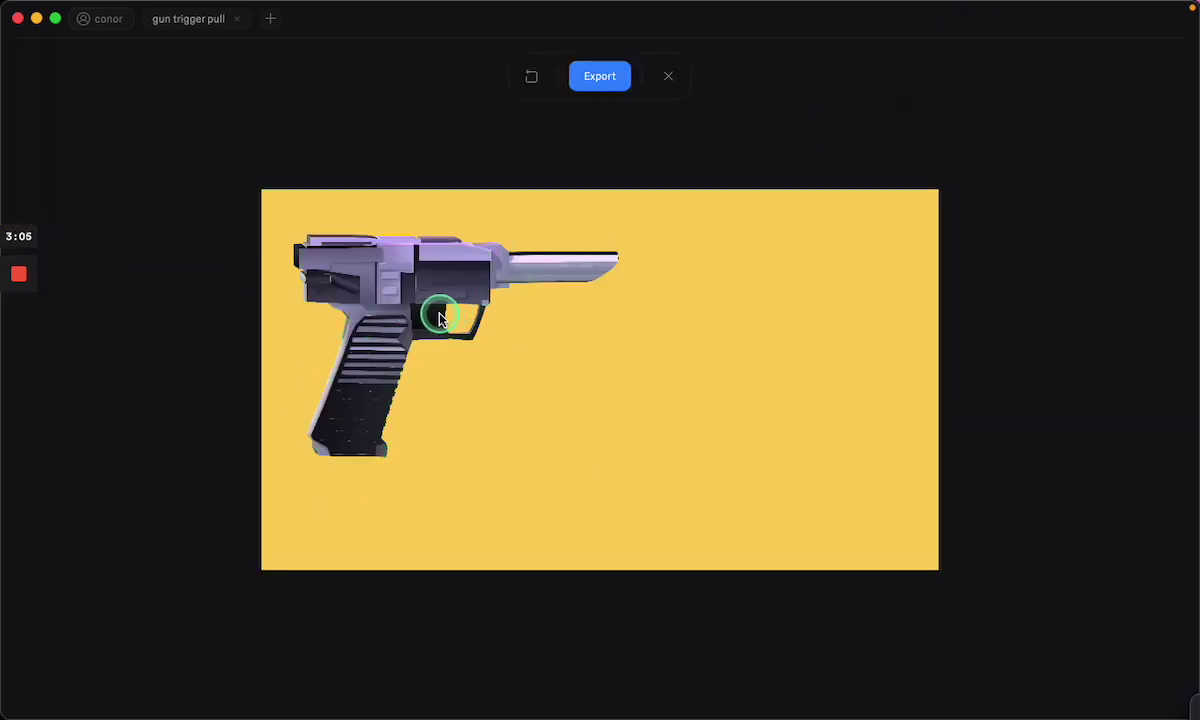
left_click(440, 318)
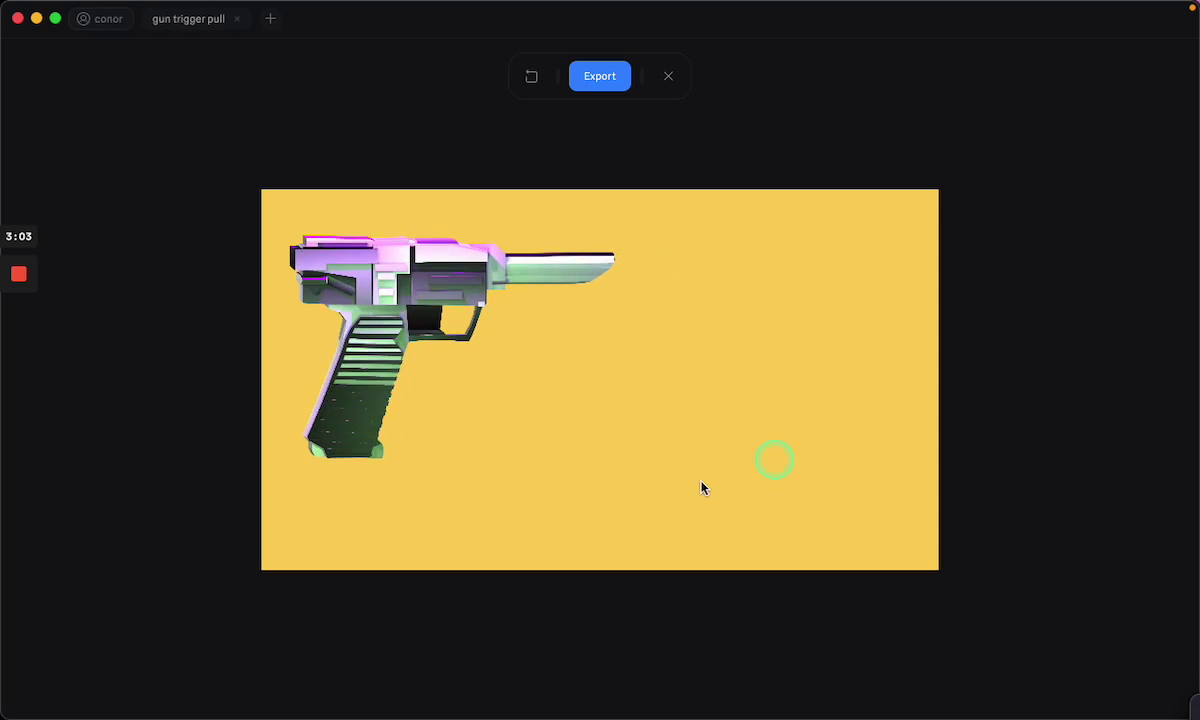
left_click(424, 318)
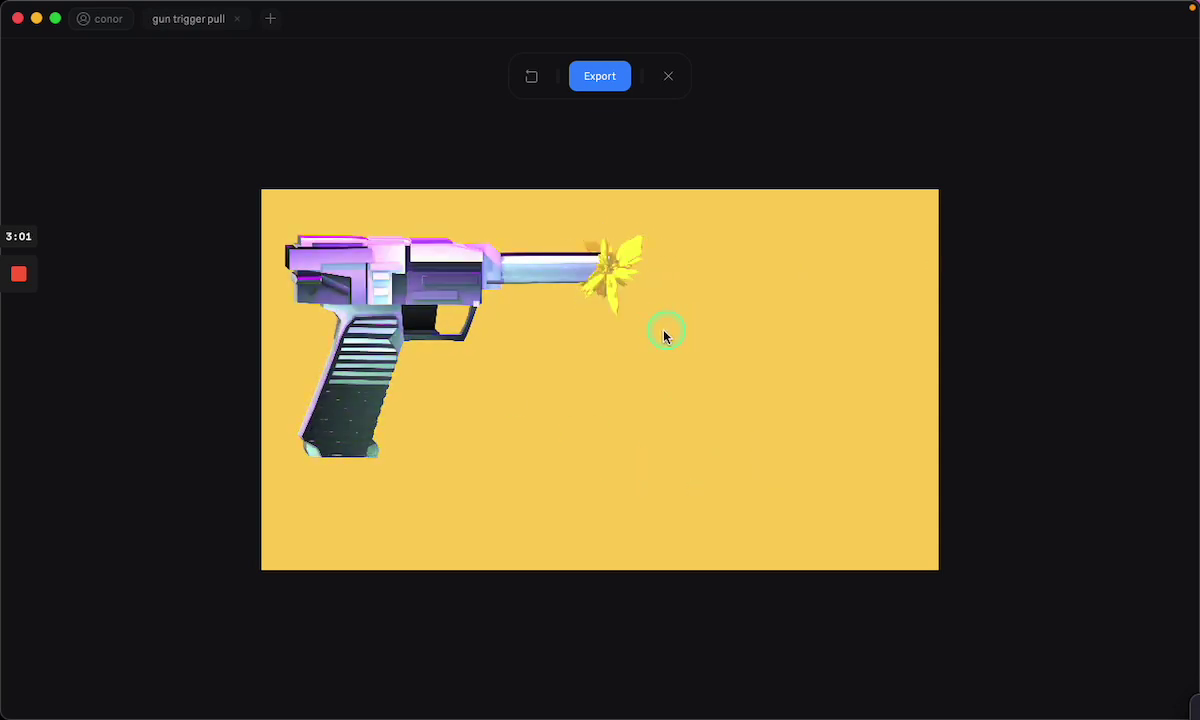
left_click(418, 321)
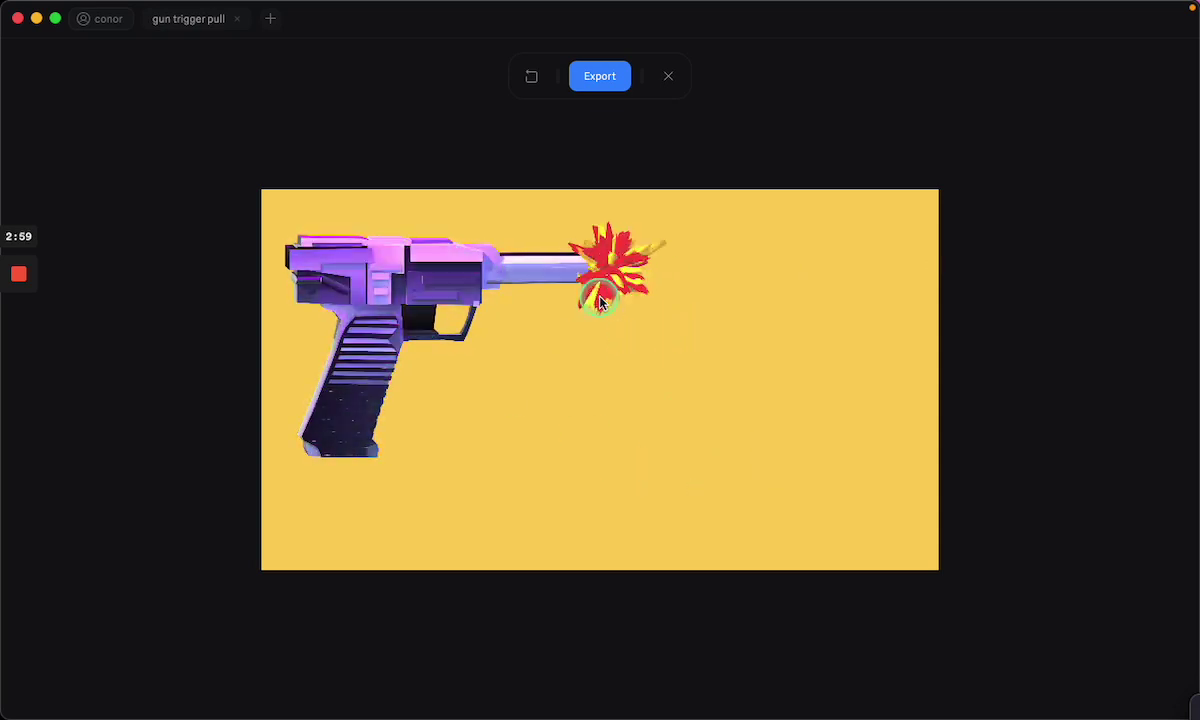
left_click(674, 75)
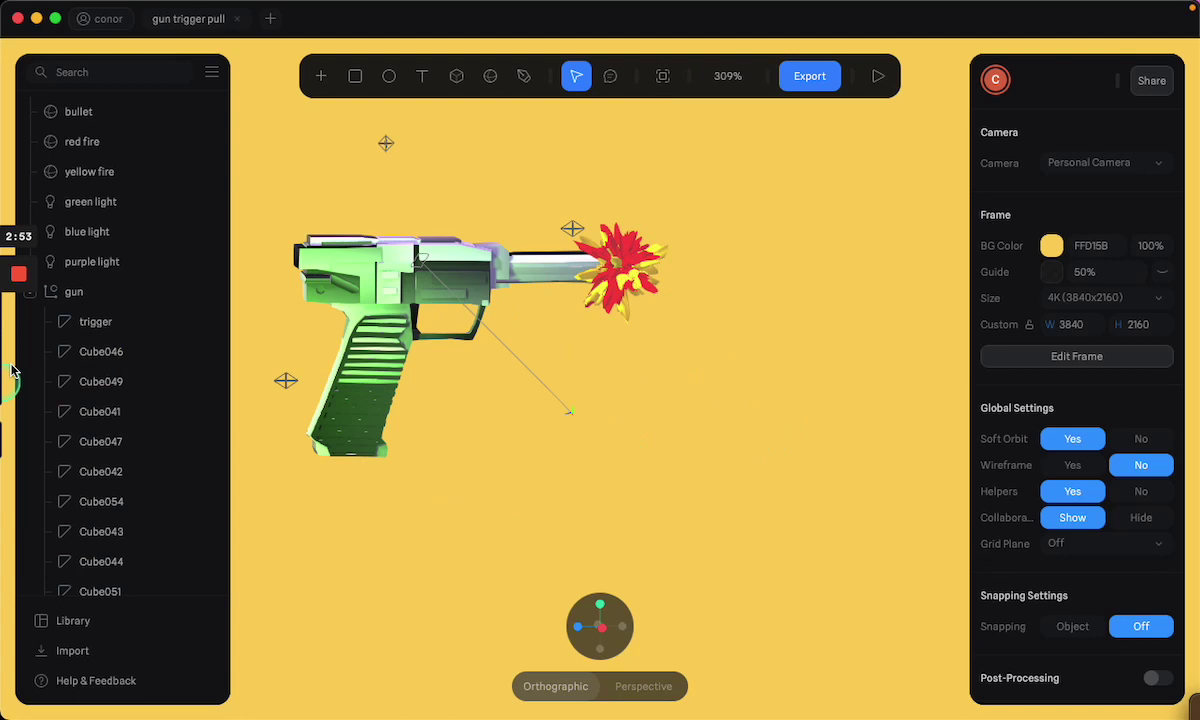
Open the trigger's Mouse Down event and inspect the yellow fire transition.
left_click(95, 322)
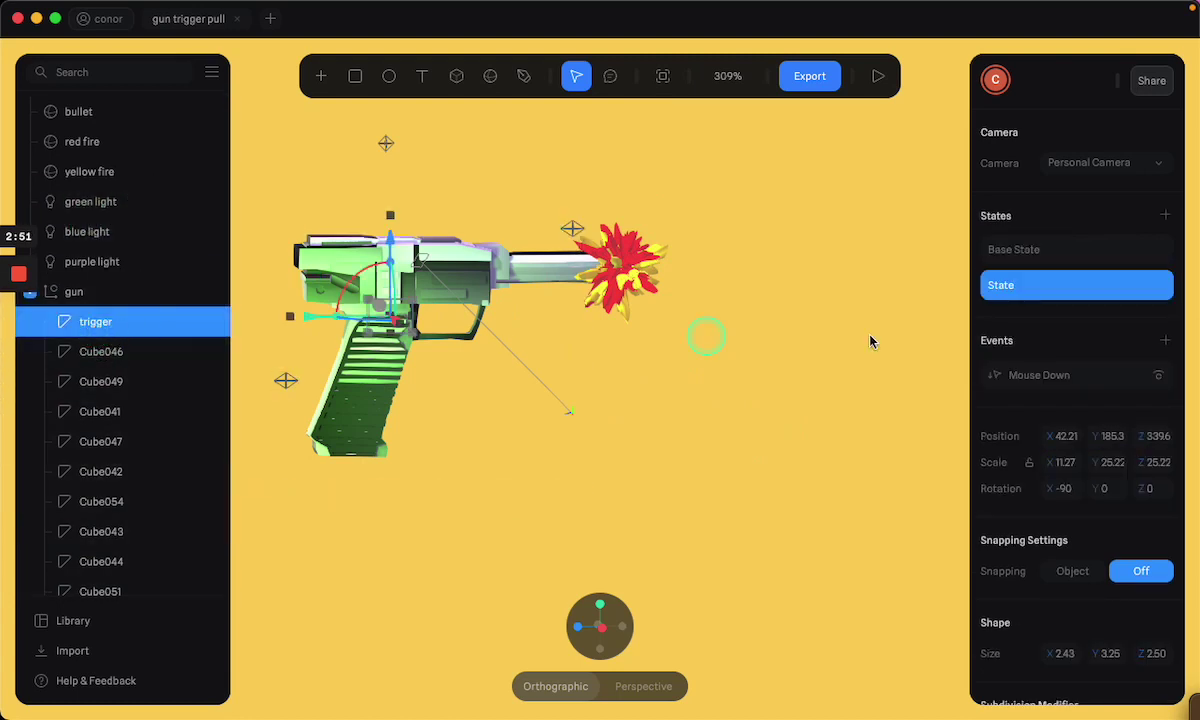
left_click(1050, 375)
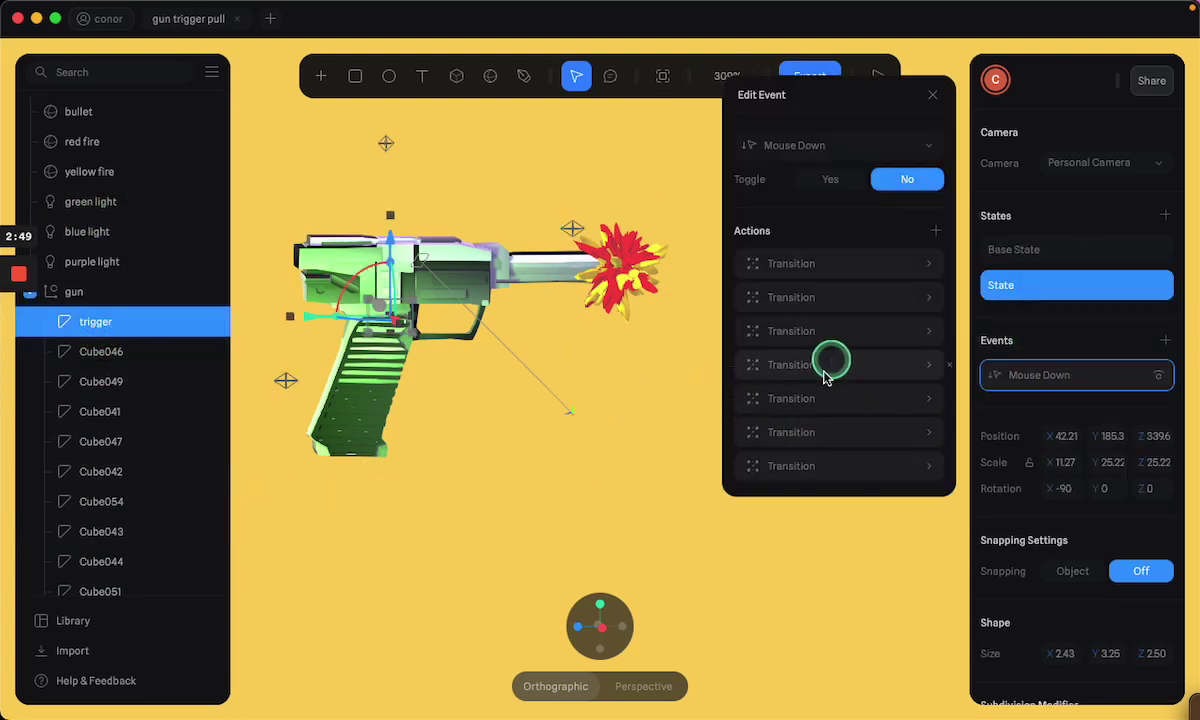
left_click(929, 398)
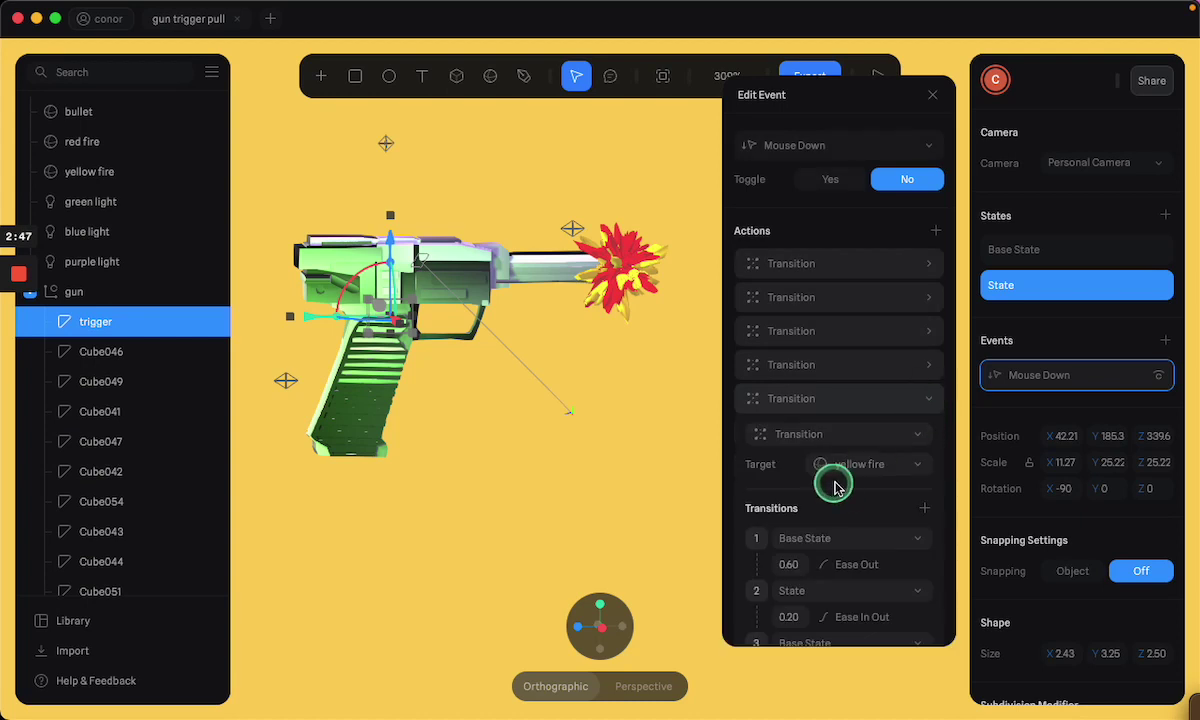
scroll(884, 487, "down", 5)
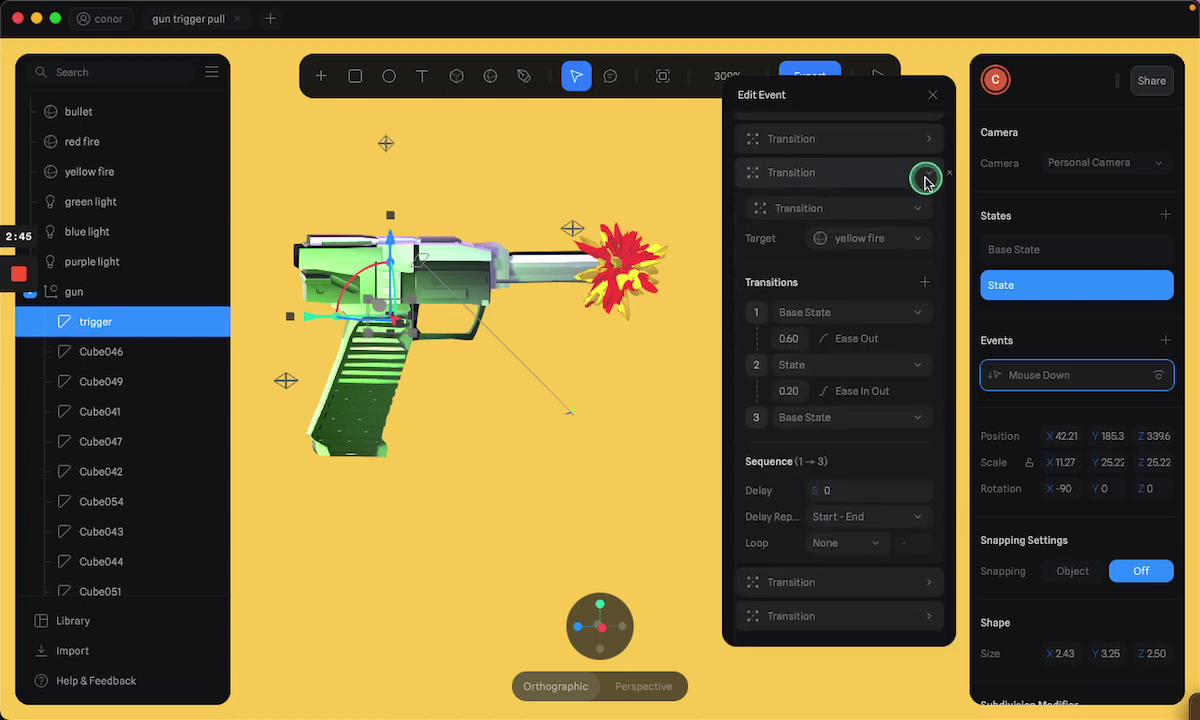
left_click(924, 179)
Start the purple light's first transition from Base State instead of Current, then close the editor.
left_click(925, 431)
scroll(925, 435, "down", 4)
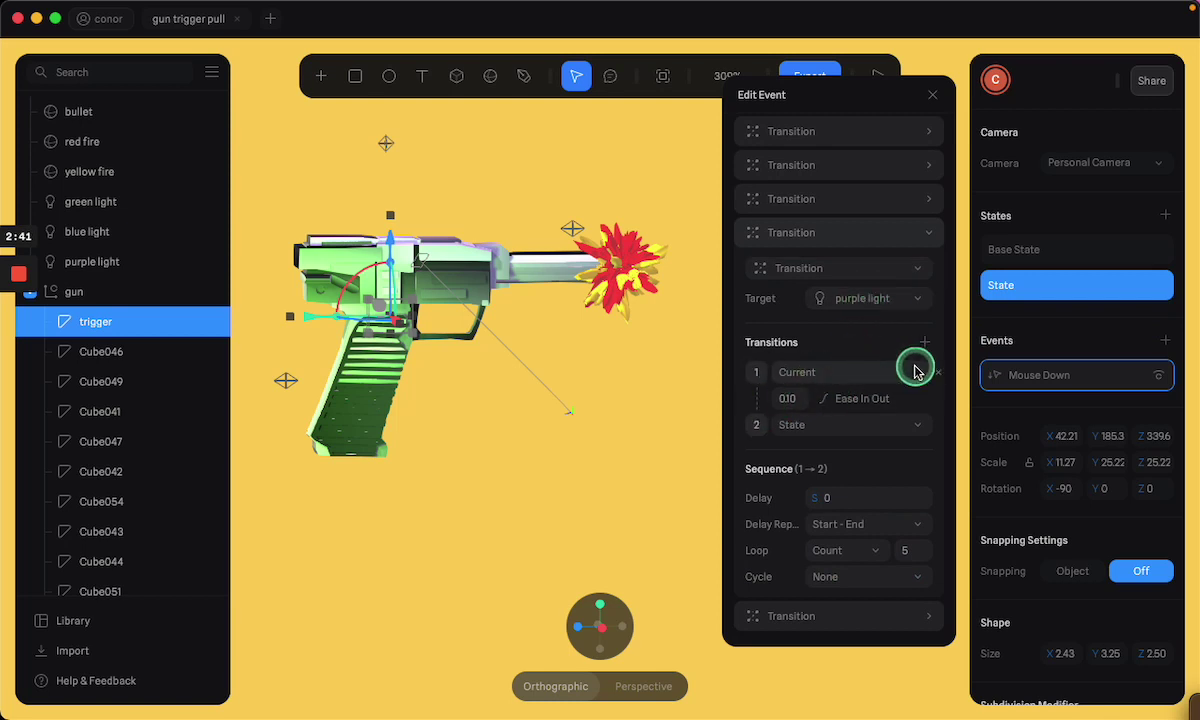
left_click(872, 380)
left_click(804, 404)
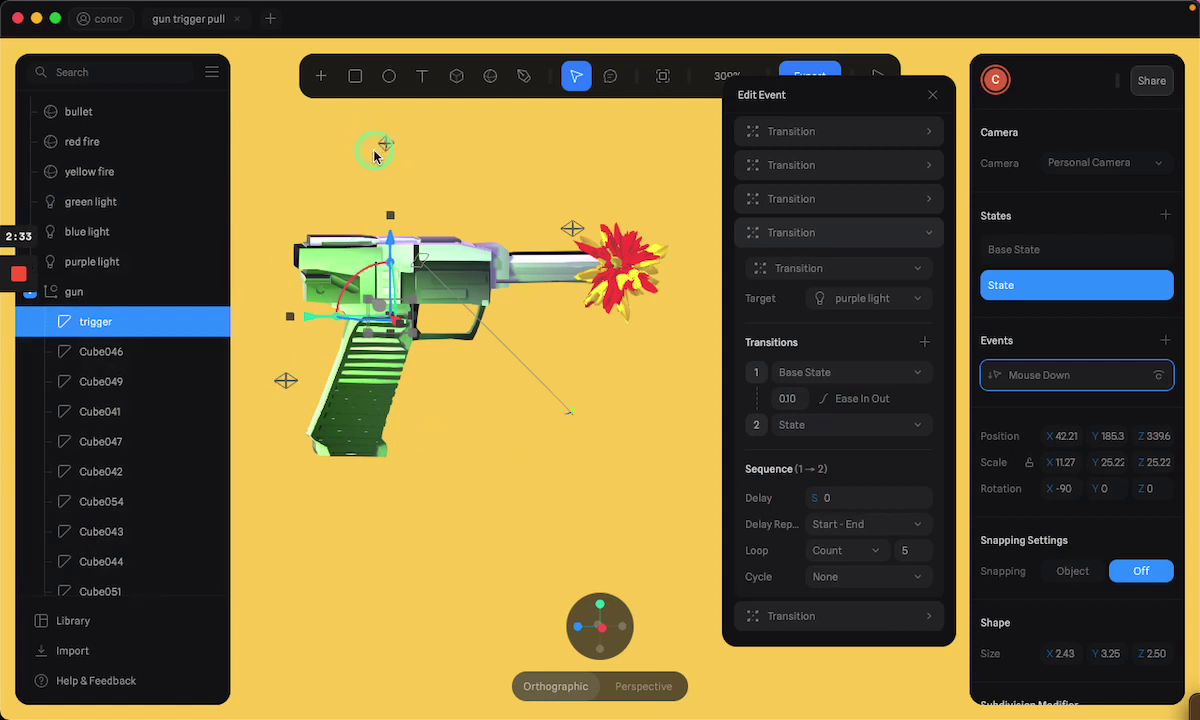
key("Escape")
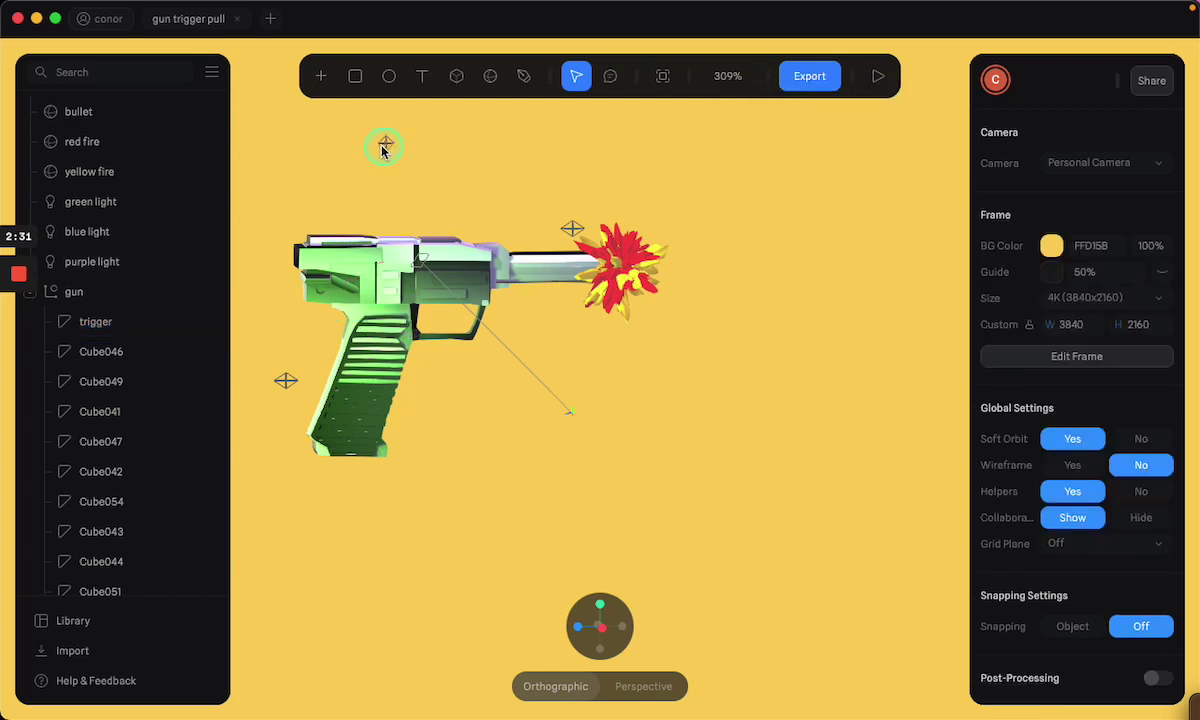
Select the purple light and view its State settings.
left_click(88, 261)
scroll(1125, 450, "down", 5)
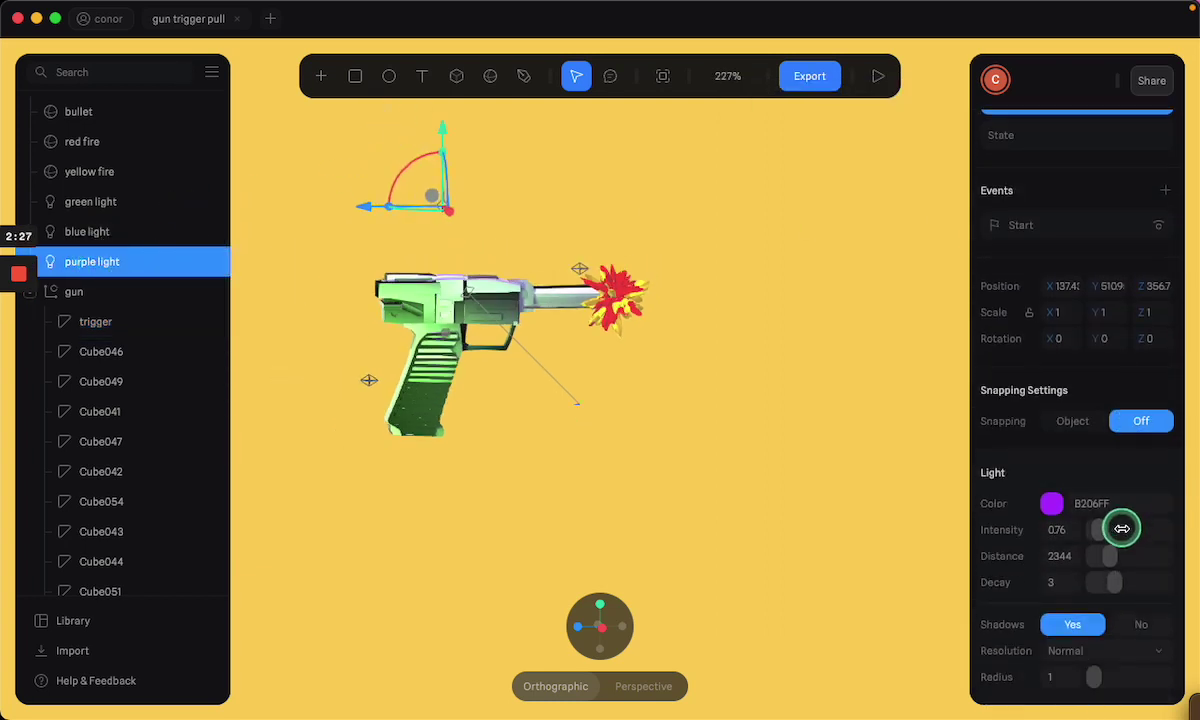
scroll(1050, 287, "up", 5)
left_click(1045, 278)
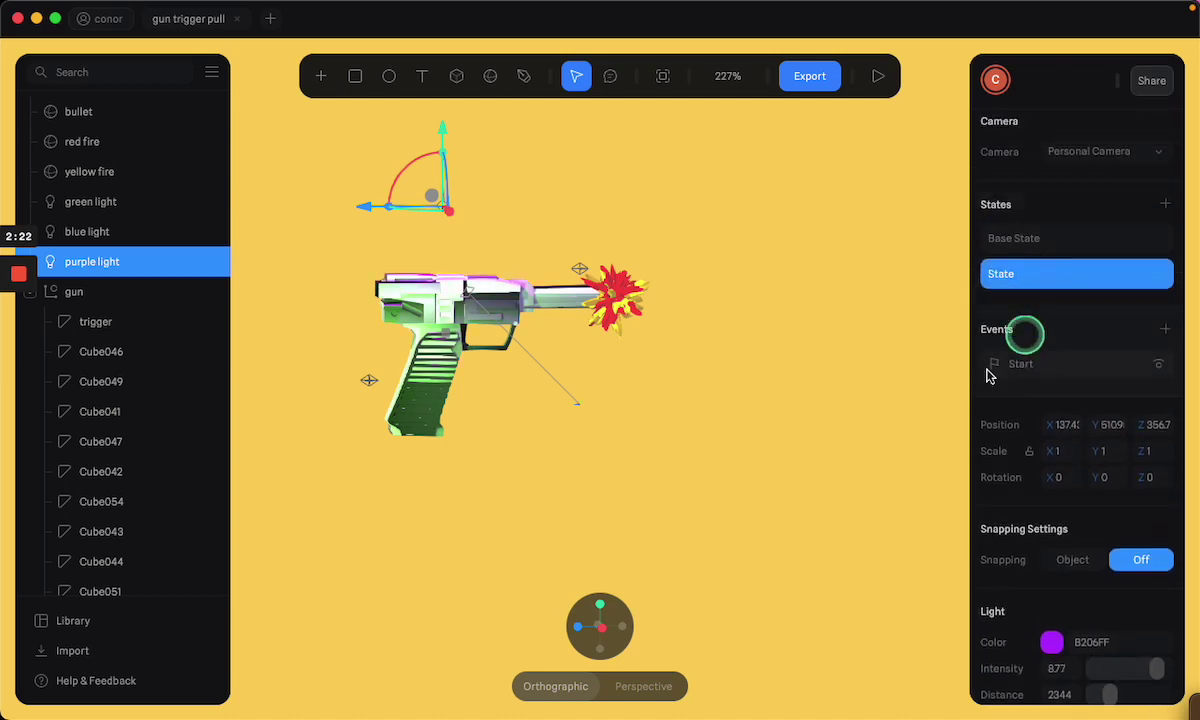
Hide the green light and the blue light.
left_click(90, 201)
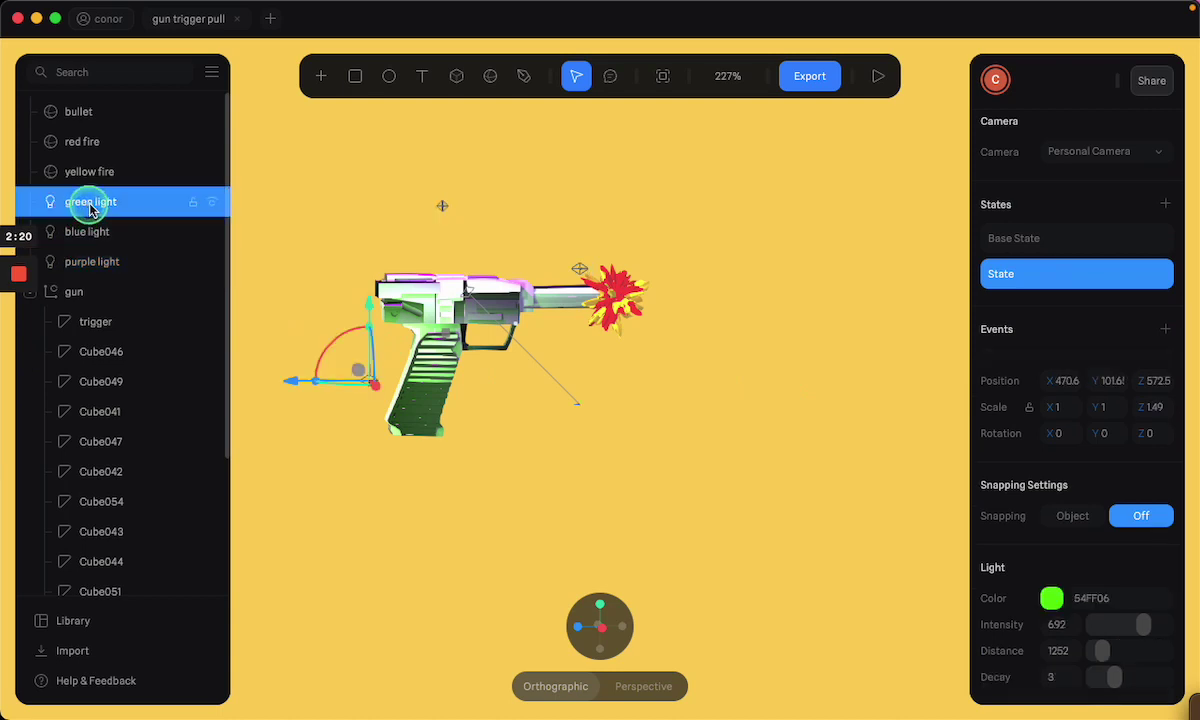
left_click(214, 202)
left_click(214, 202)
left_click(214, 202)
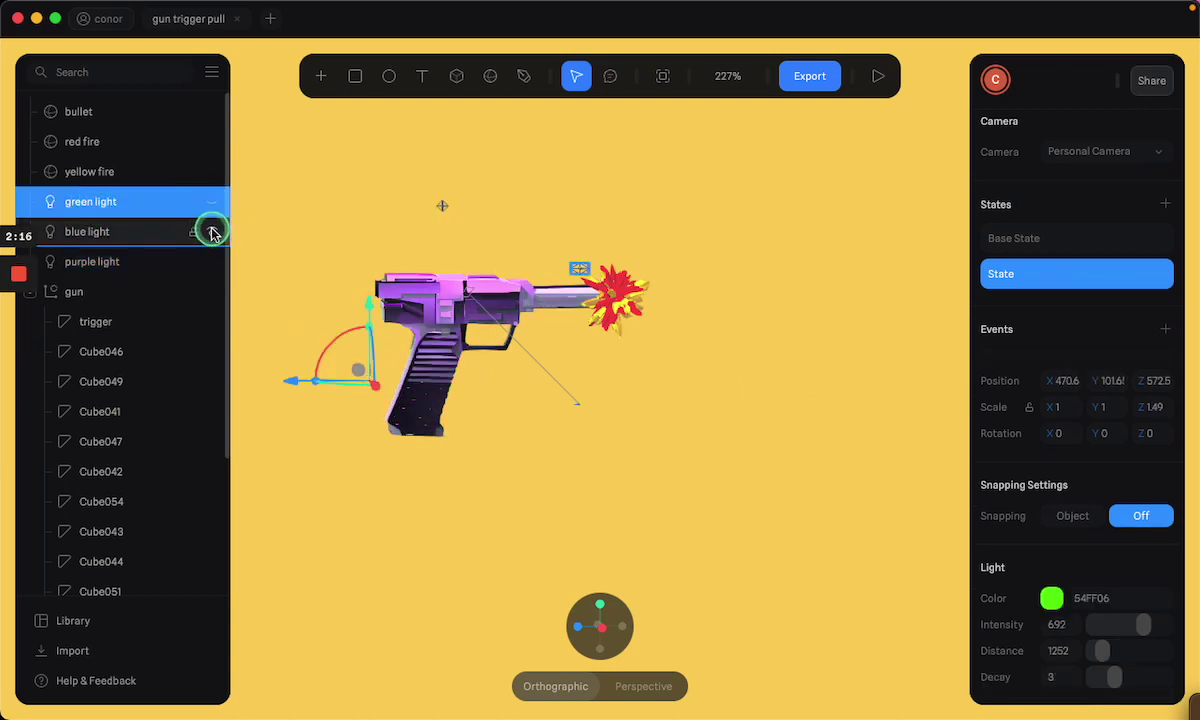
left_click(214, 233)
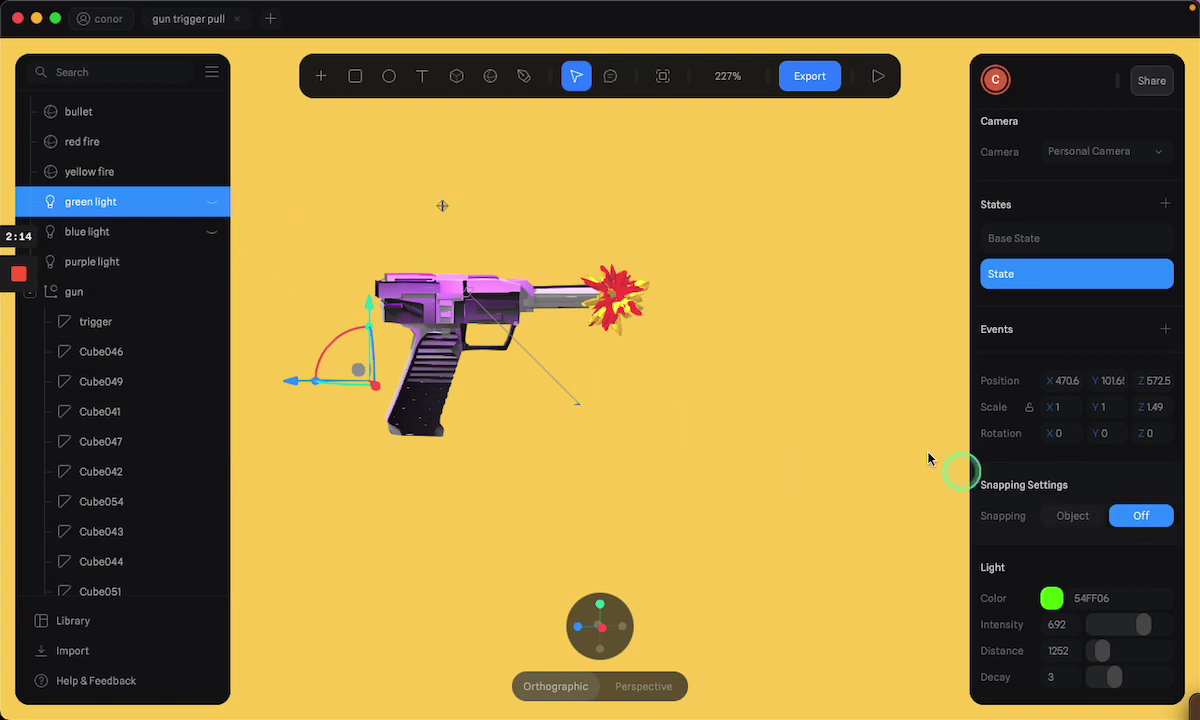
scroll(1096, 350, "down", 3)
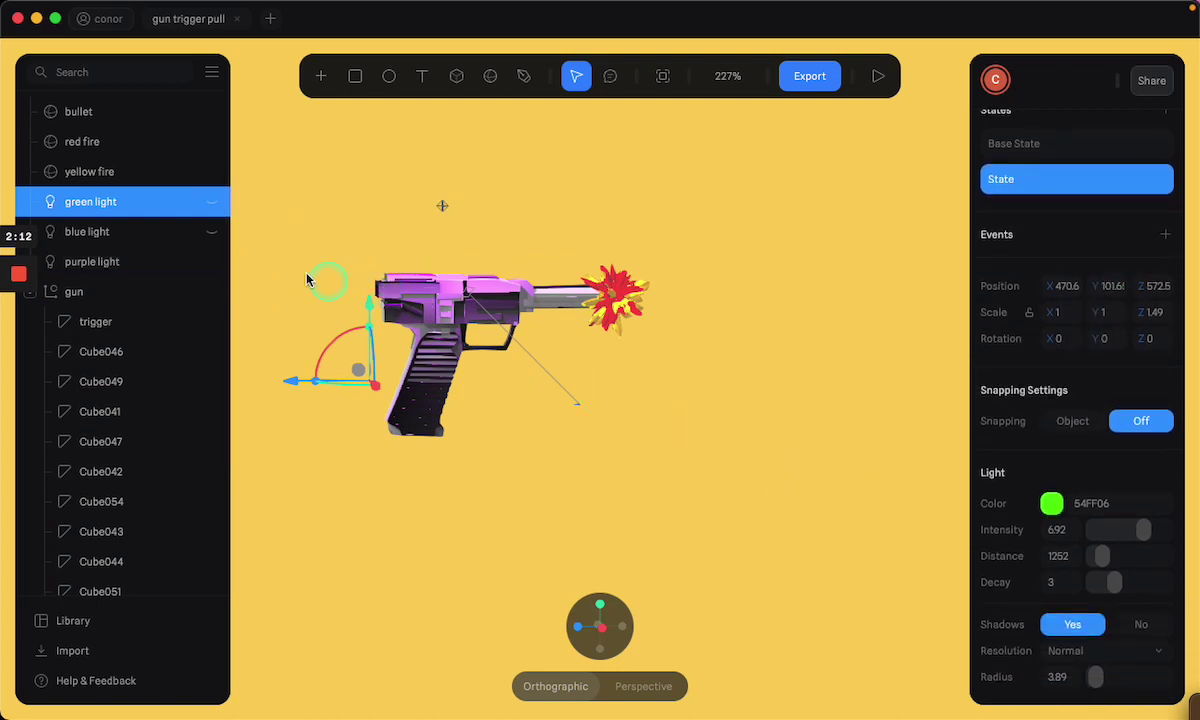
Compare the purple light's Base State intensity 0.76 with its State intensity 8.77.
left_click(88, 261)
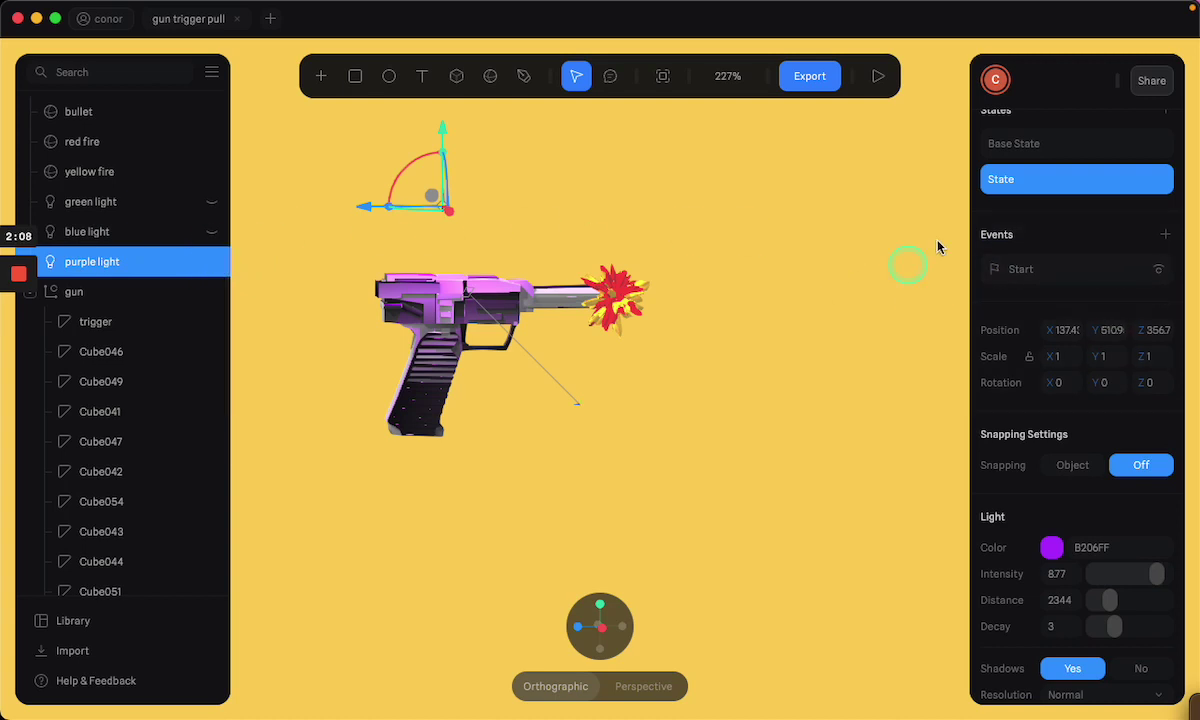
left_click(1054, 147)
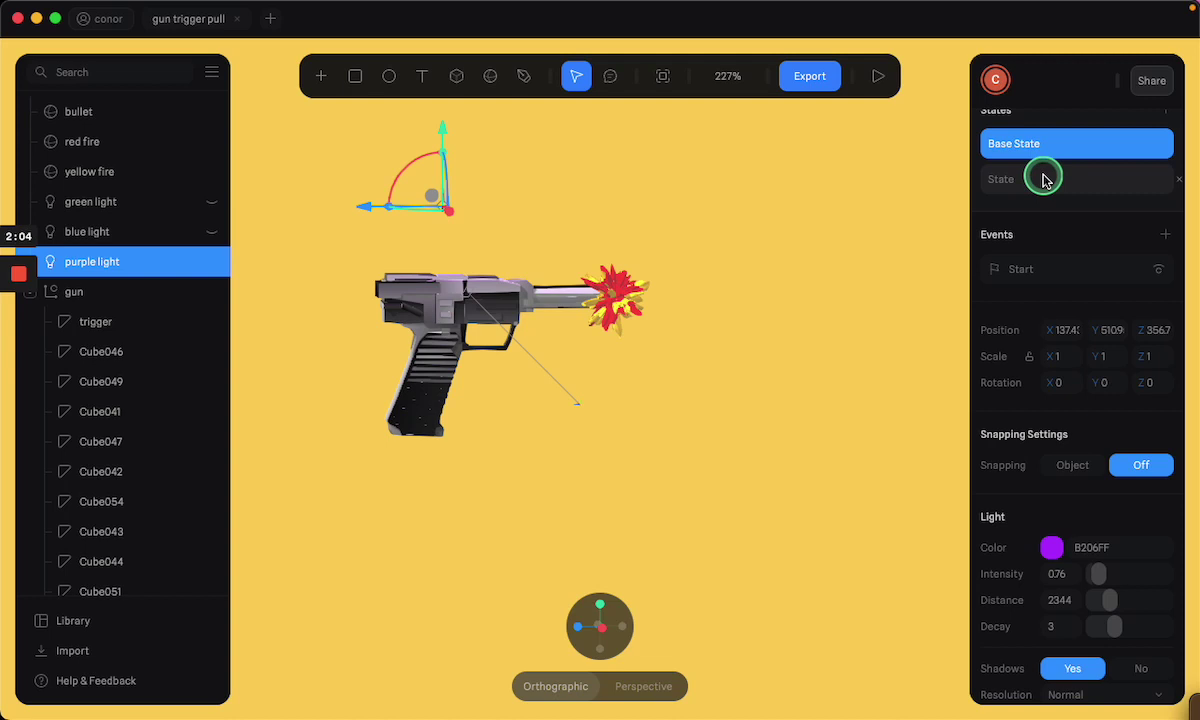
left_click(1043, 179)
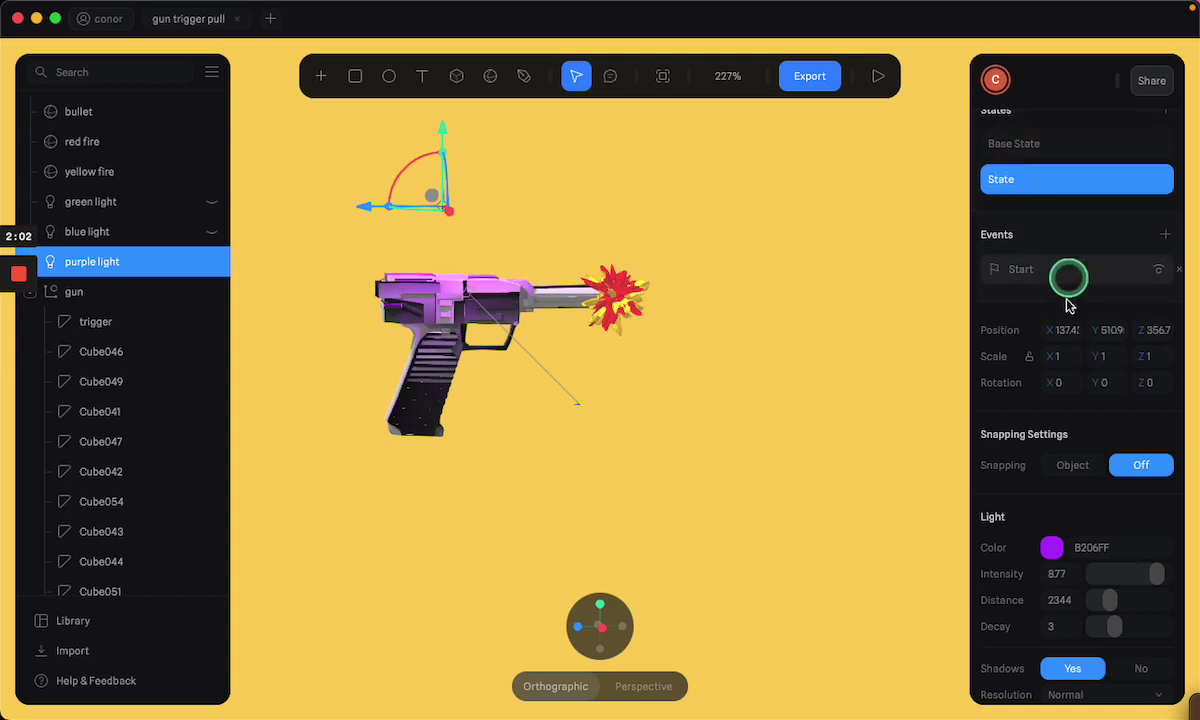
scroll(1069, 276, "up", 3)
scroll(777, 316, "up", 3)
Change the scene background colour from FFD15B to black 000000.
left_click(865, 302)
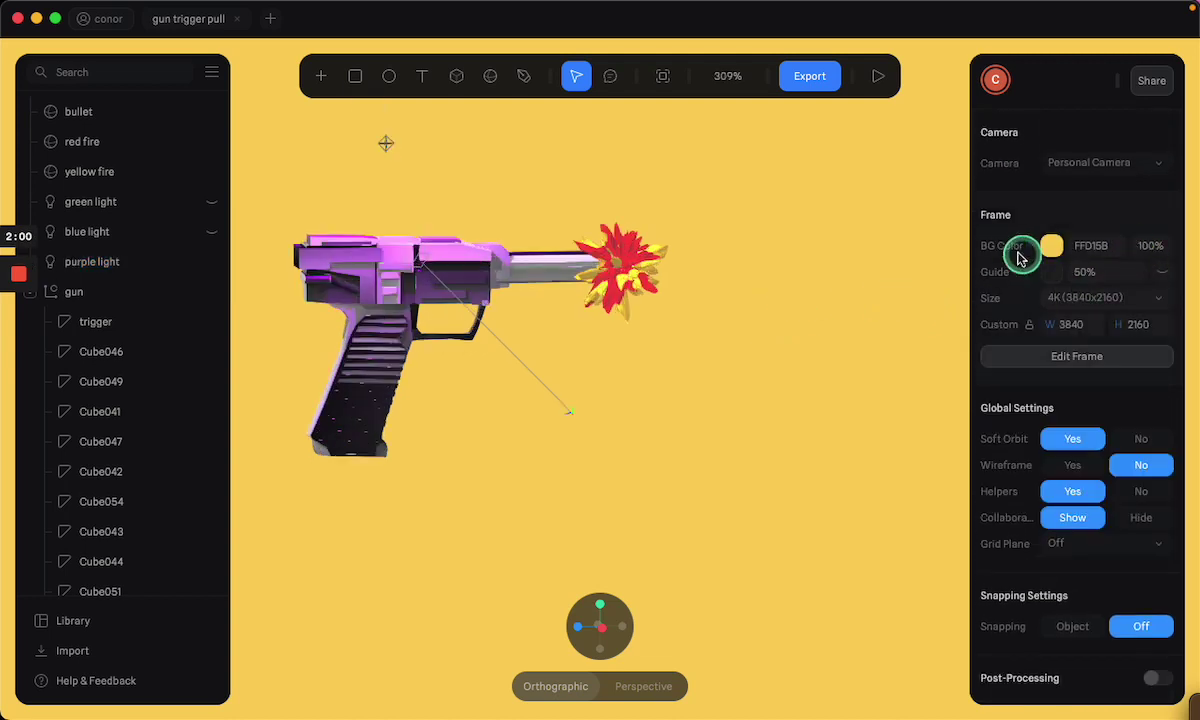
left_click(1050, 246)
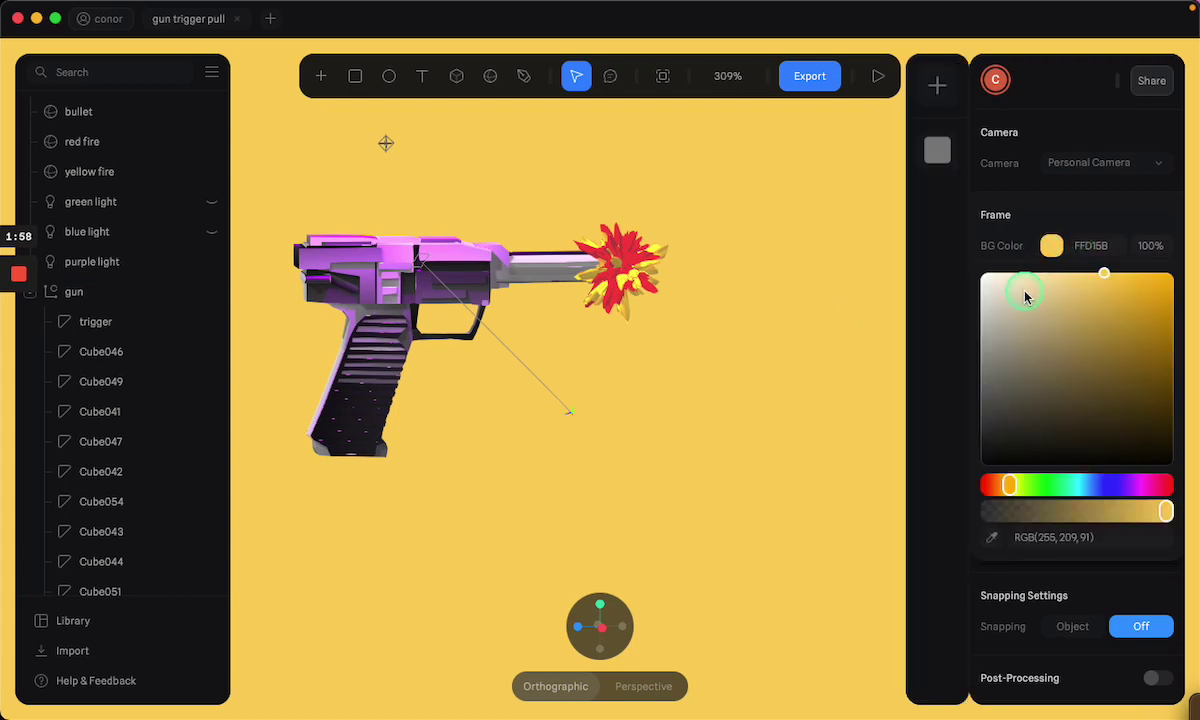
left_click_drag(1025, 297, 747, 672)
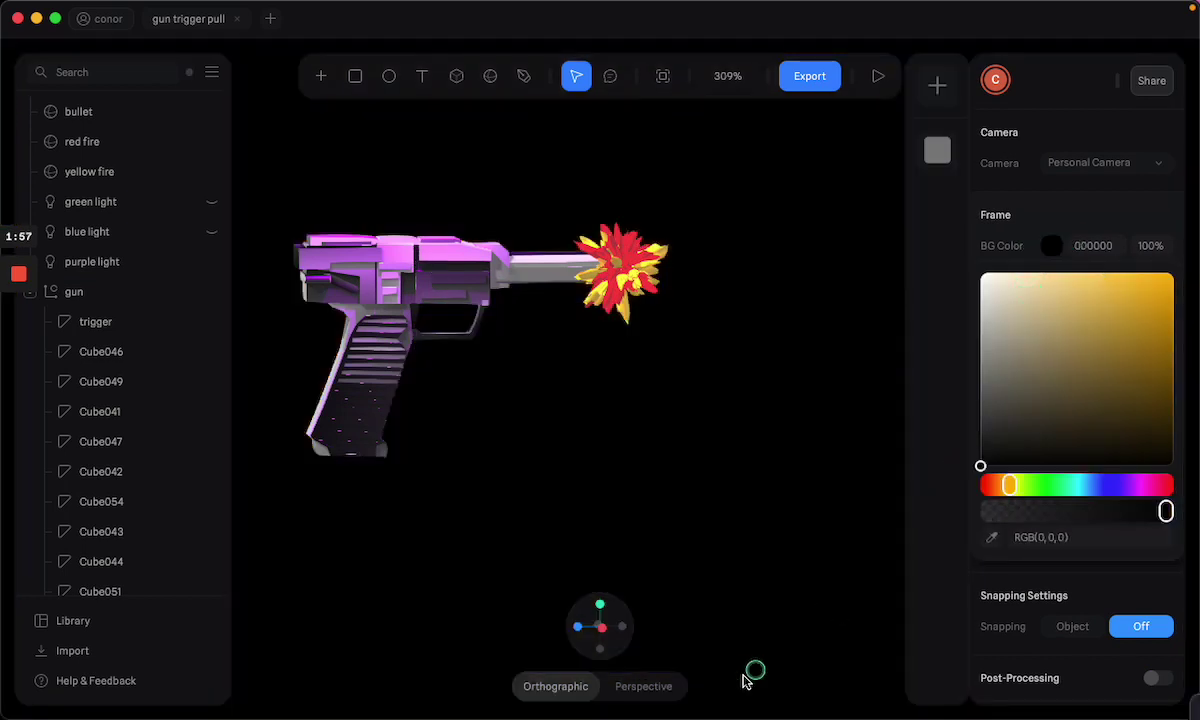
Test-fire the gun twice in the interactive preview, then return to editing.
left_click(878, 77)
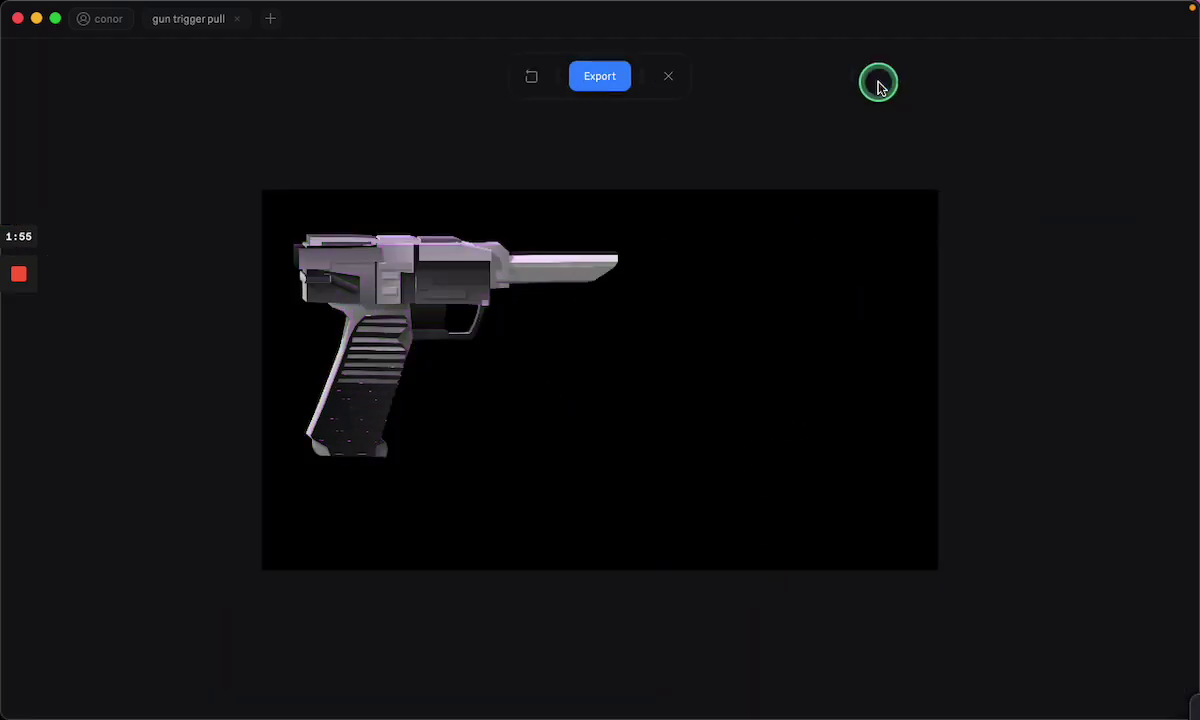
left_click(422, 318)
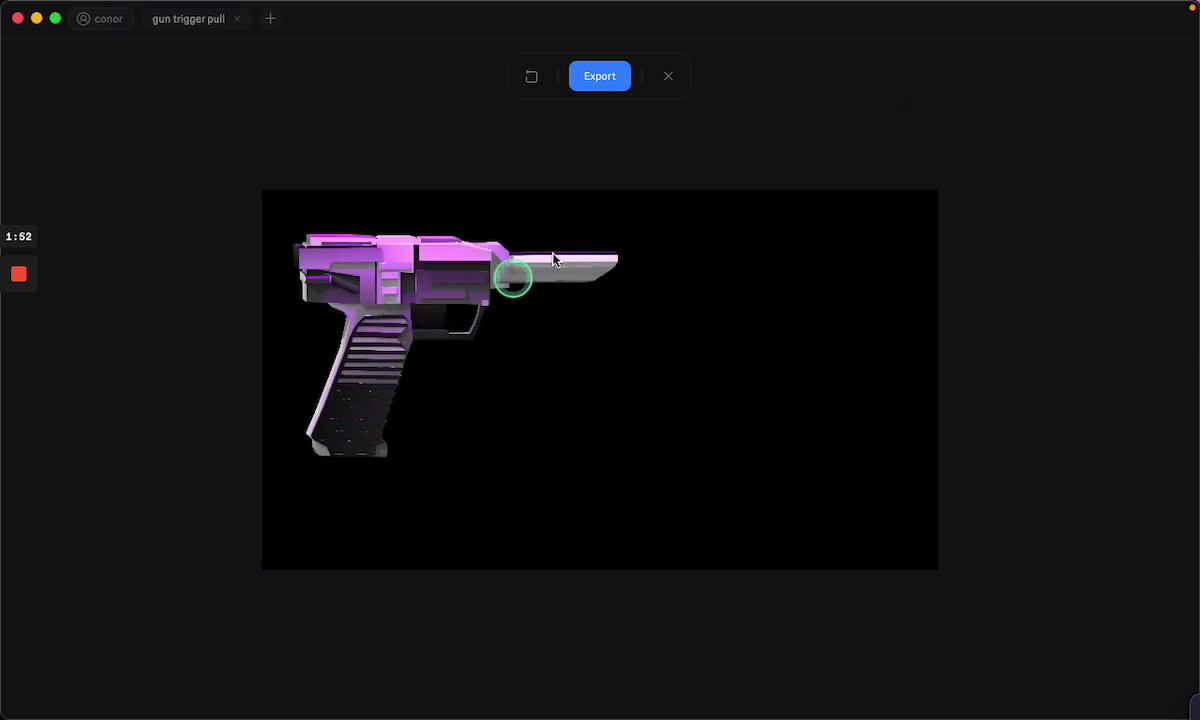
left_click(422, 318)
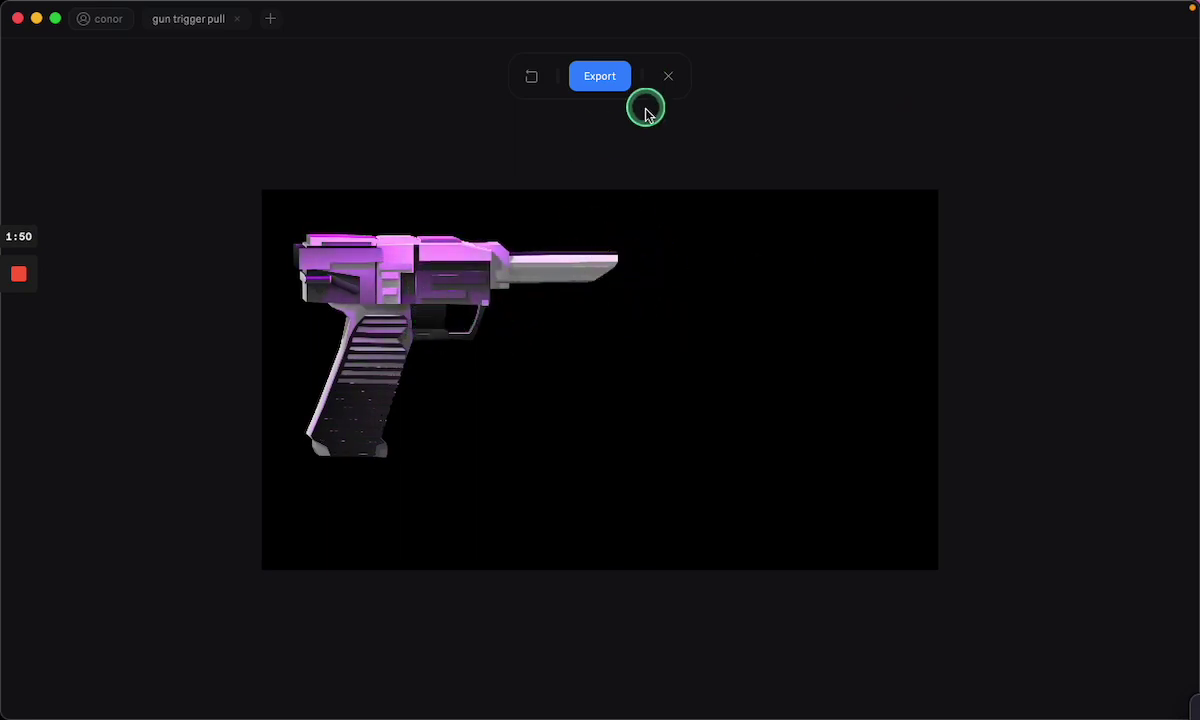
left_click(669, 77)
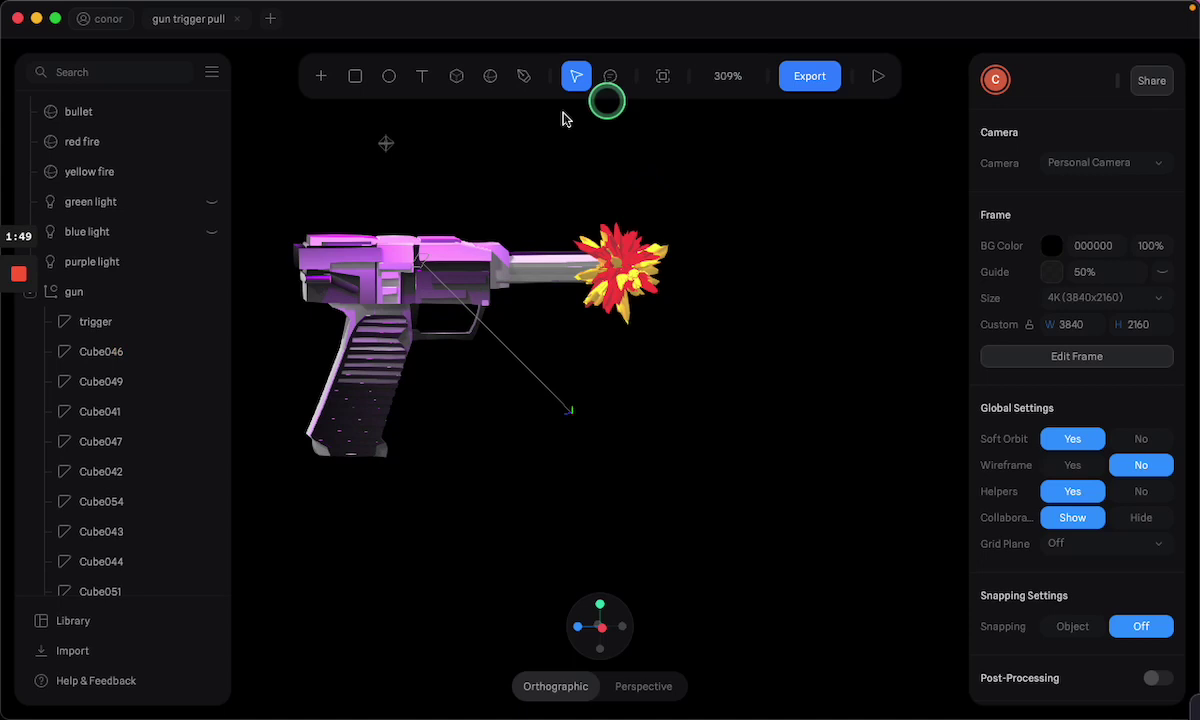
Make the green light and blue light visible again.
left_click(222, 203)
left_click(209, 231)
left_click(503, 108)
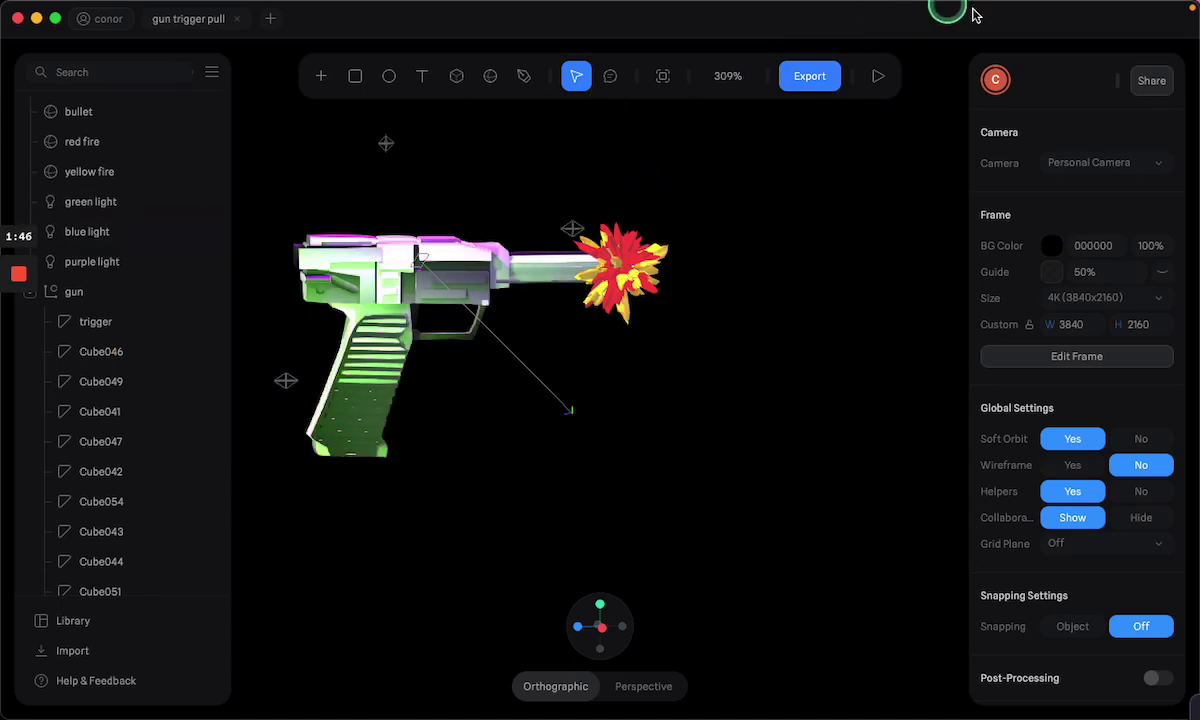
Fire the gun repeatedly in the interactive preview to see the flashing lights.
left_click(876, 79)
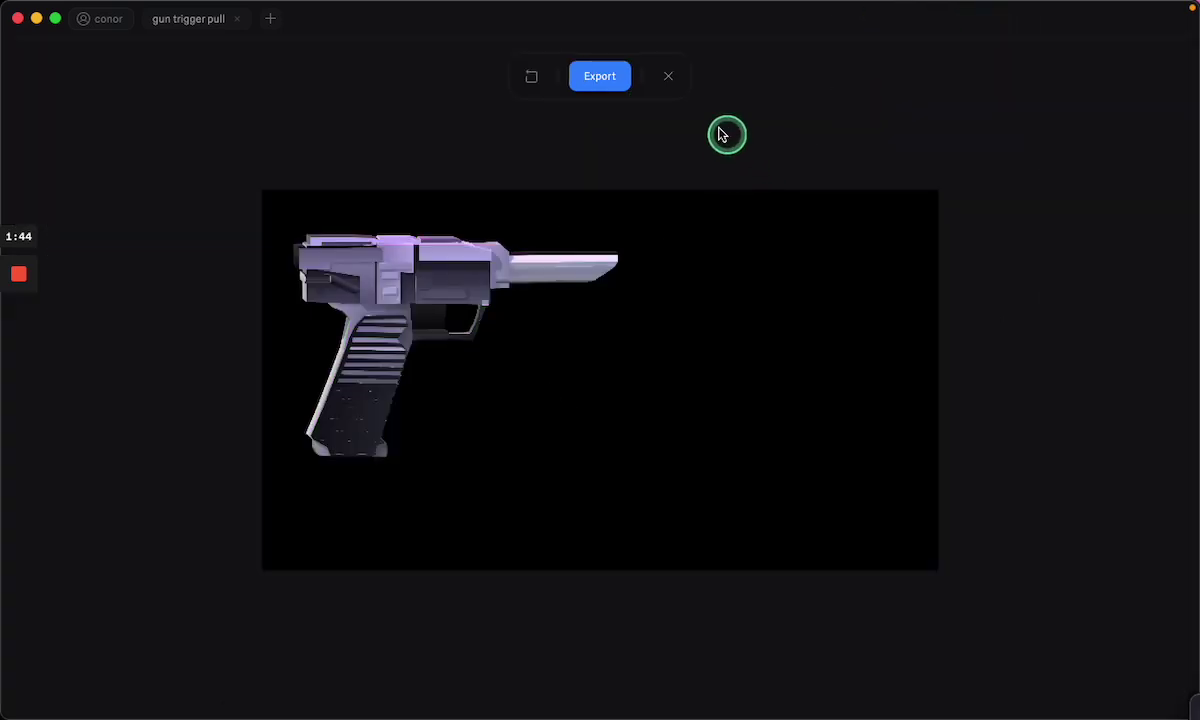
left_click(429, 313)
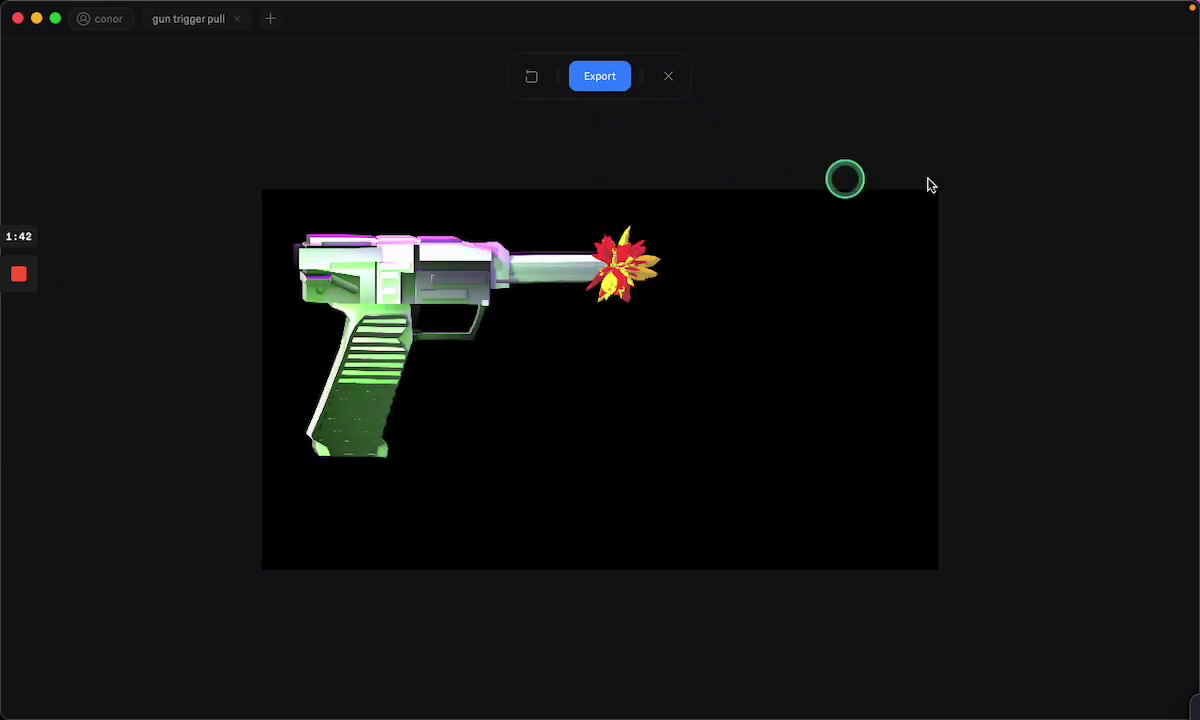
left_click(445, 318)
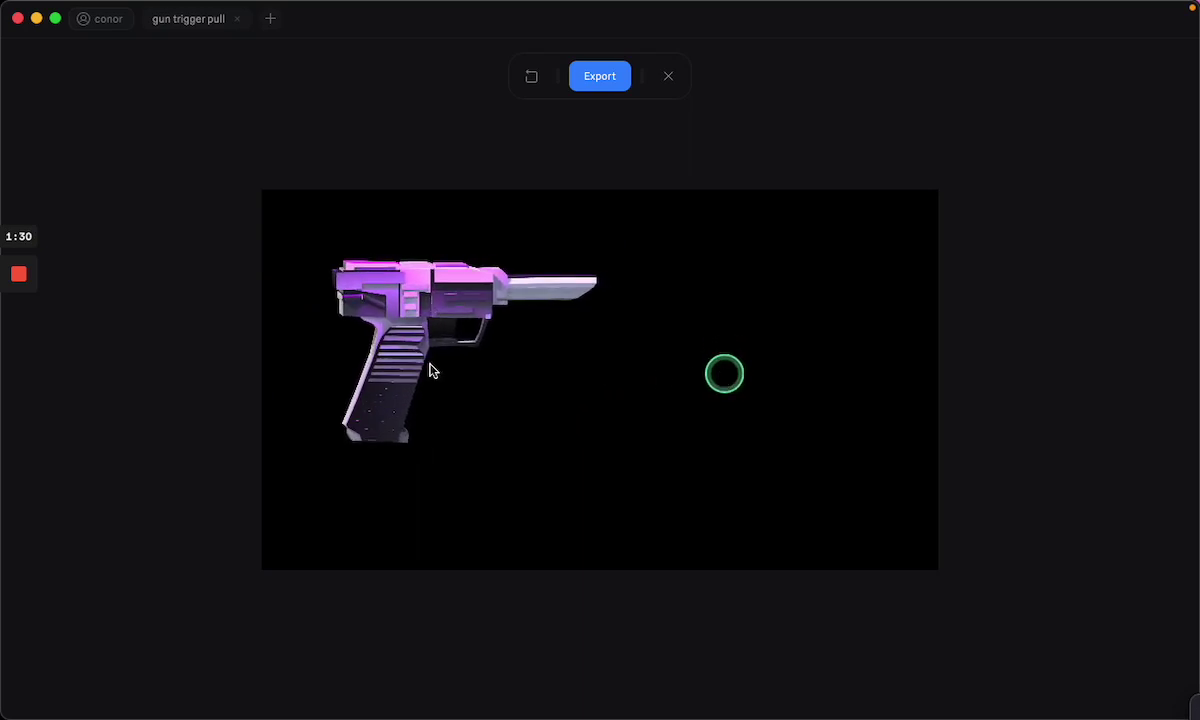
left_click(171, 315)
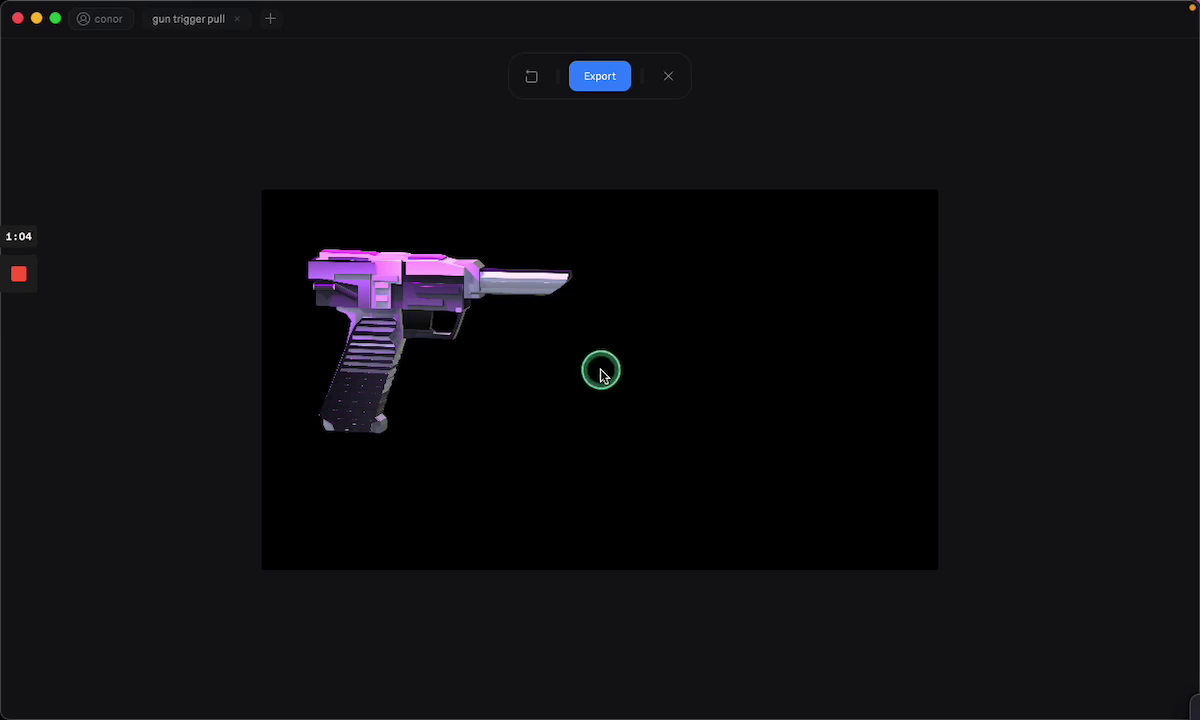
Fire the gun once more in preview, then show Mission Control with all open windows.
left_click(430, 333)
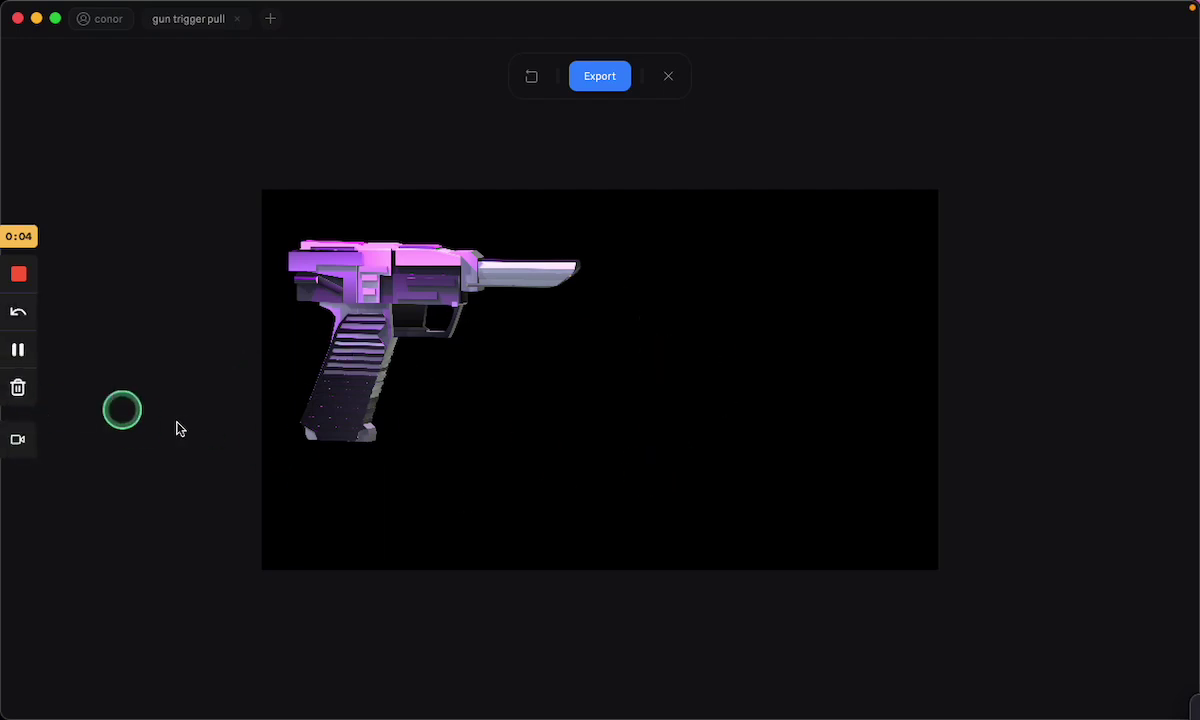
key("ctrl+Up")
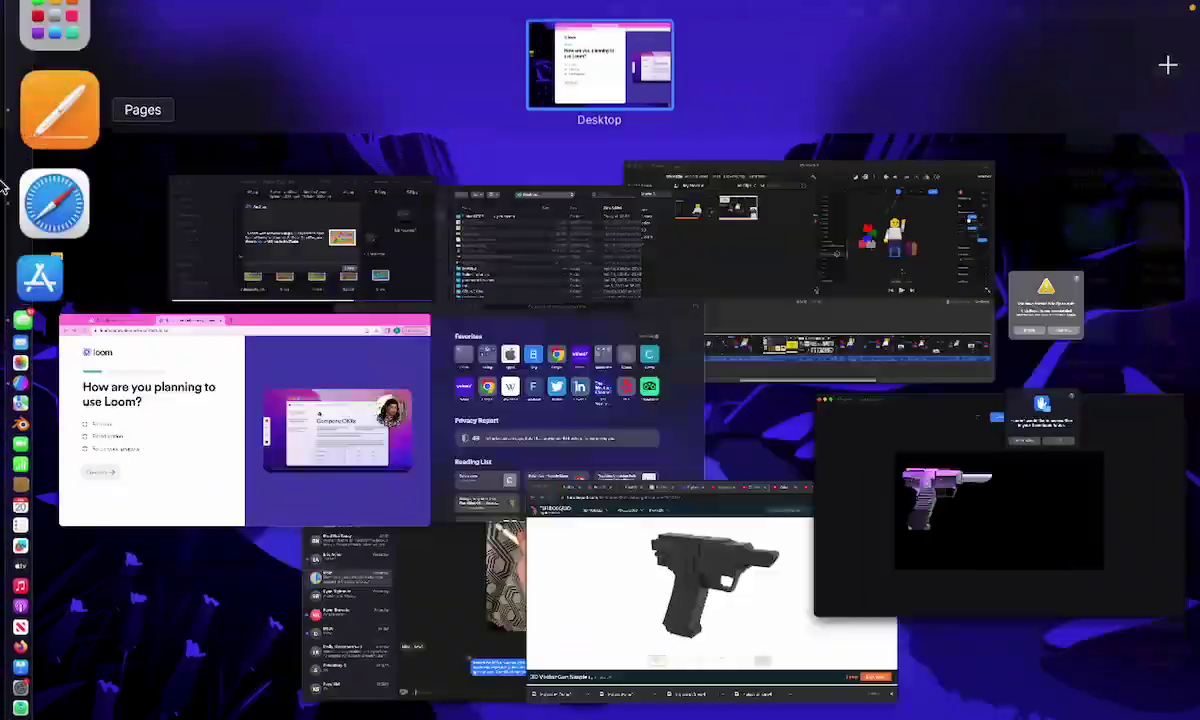